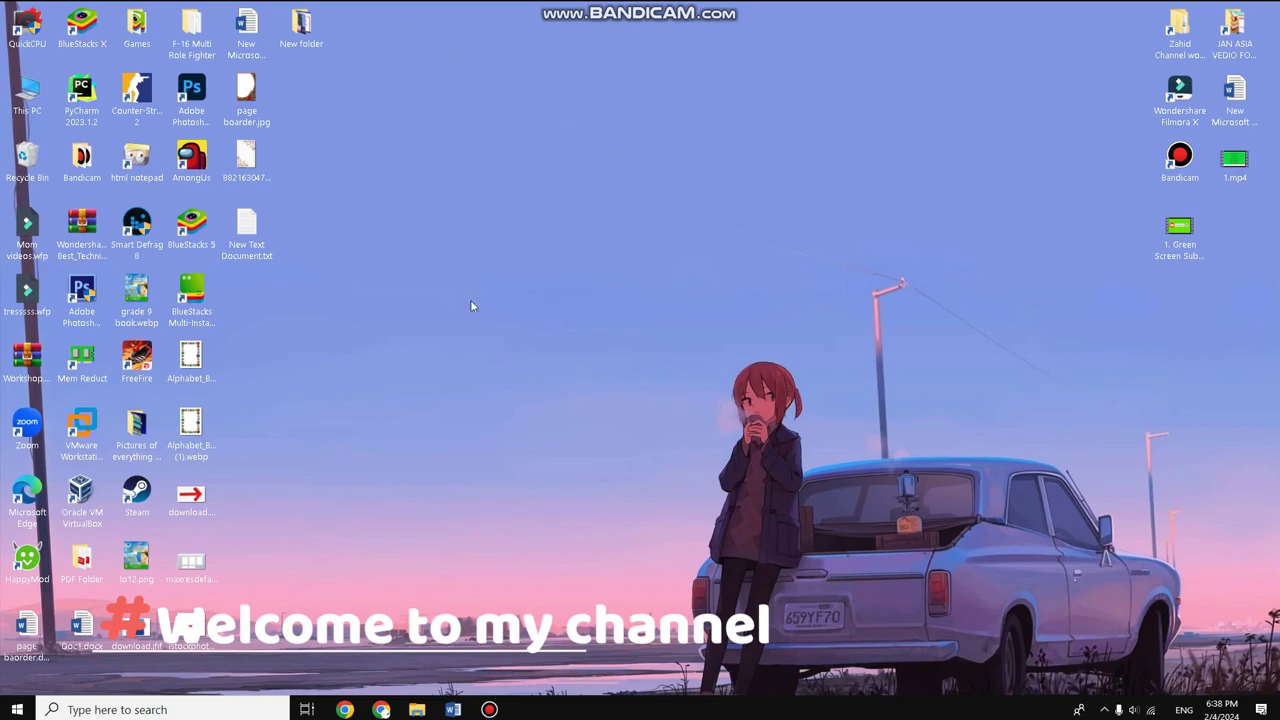
Restore the Word document with the colourful alphabet page border from the taskbar
{"action": "left_click", "coordinate": [453, 709]}
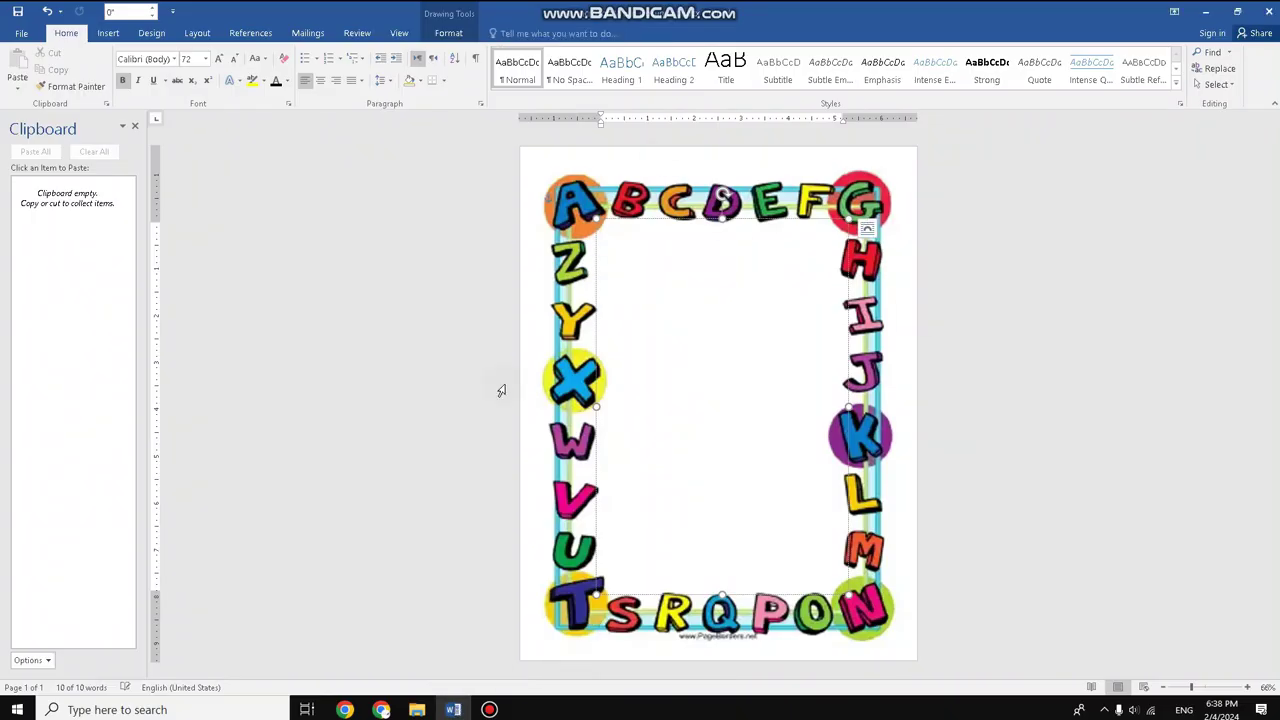
Enter the title 'Steps on How to Insert Page Border in Ms.Word' in the text box, then switch to Chrome
{"action": "left_click", "coordinate": [685, 292]}
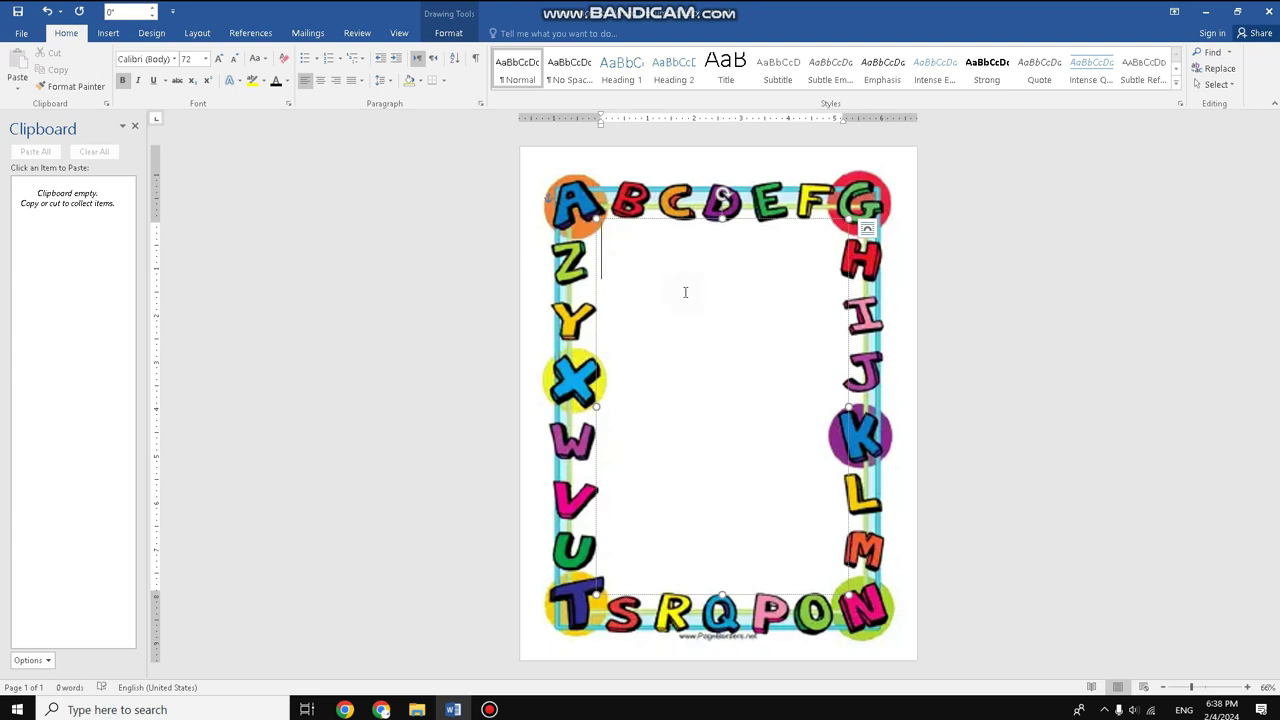
{"action": "type", "text": "Steps"}
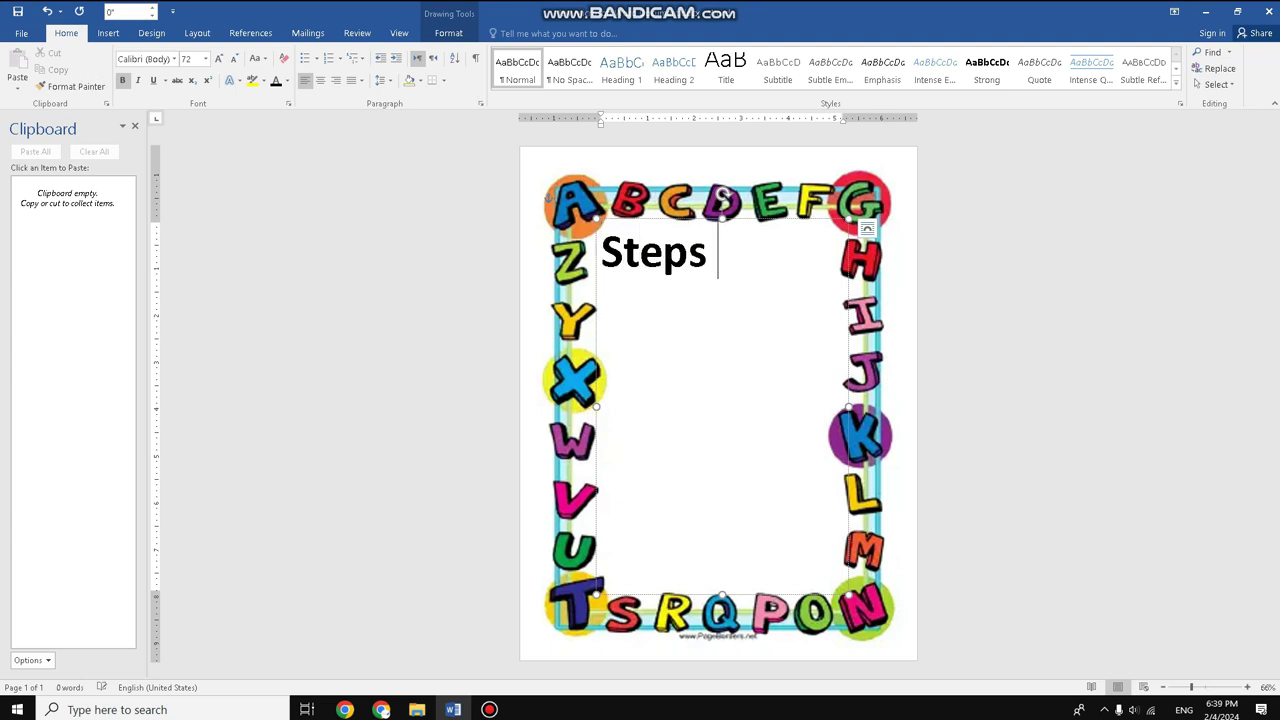
{"action": "type", "text": " on"}
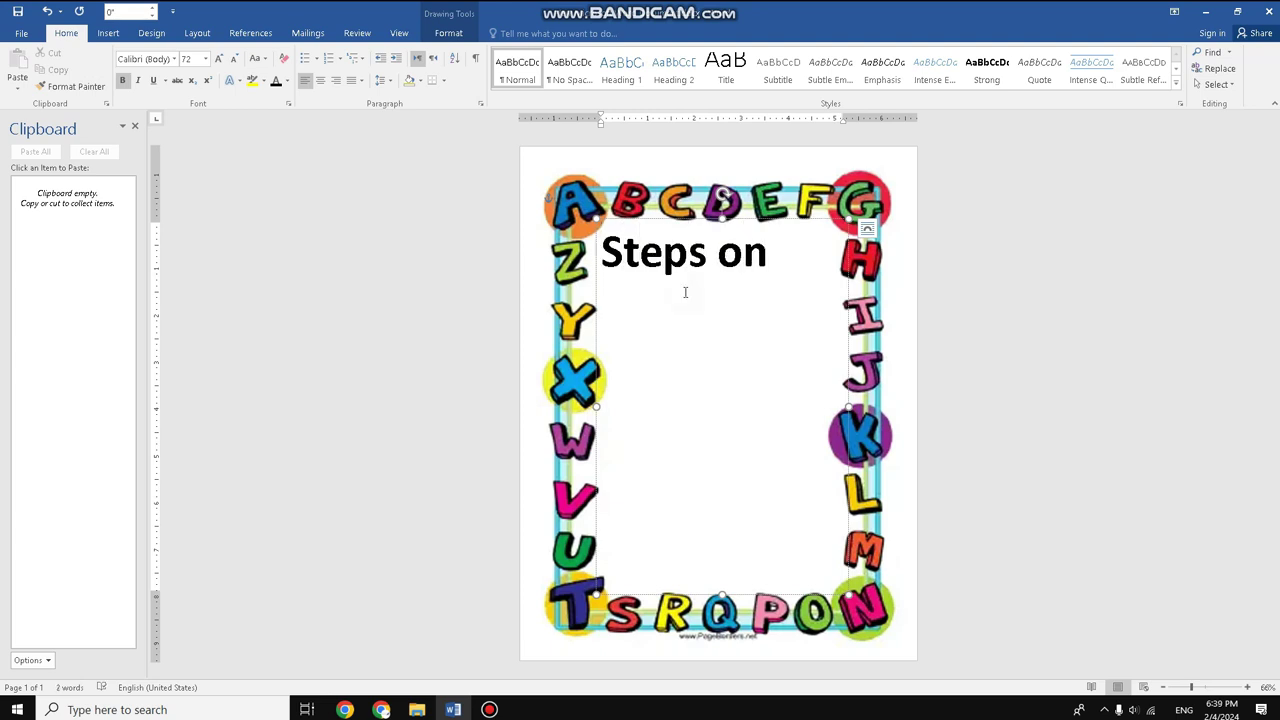
{"action": "type", "text": " How to In"}
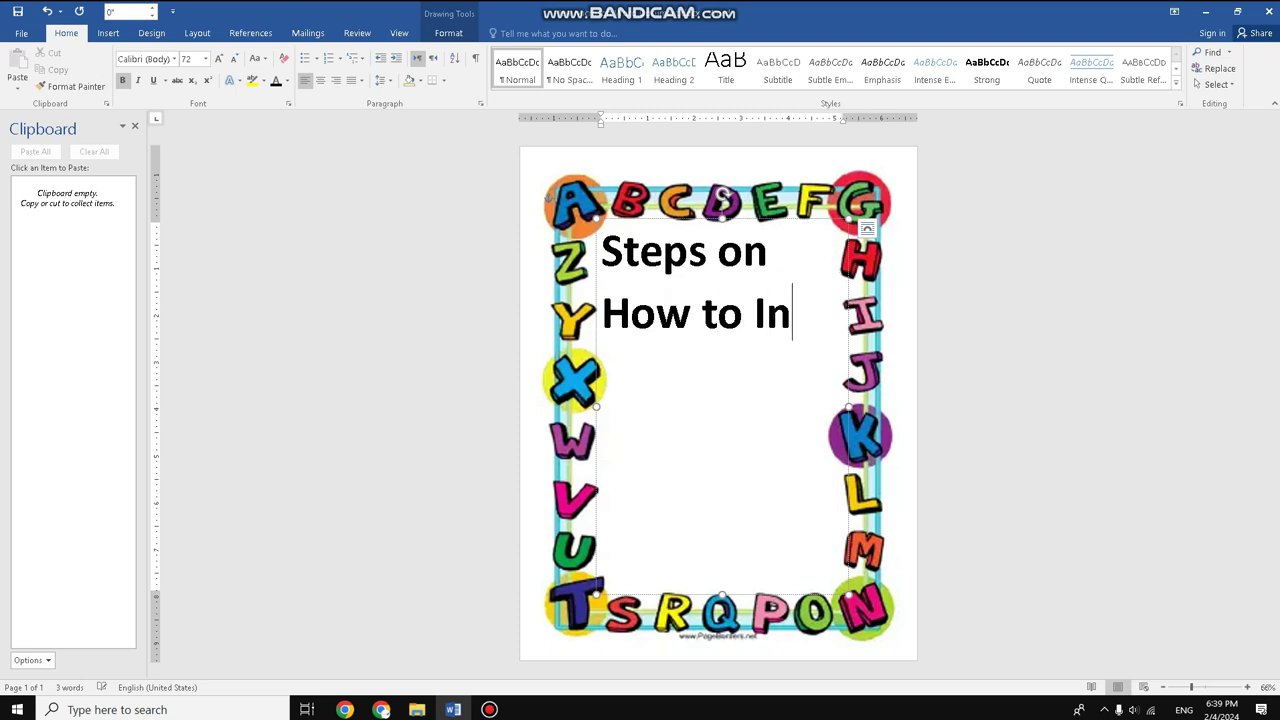
{"action": "type", "text": "sert Page "}
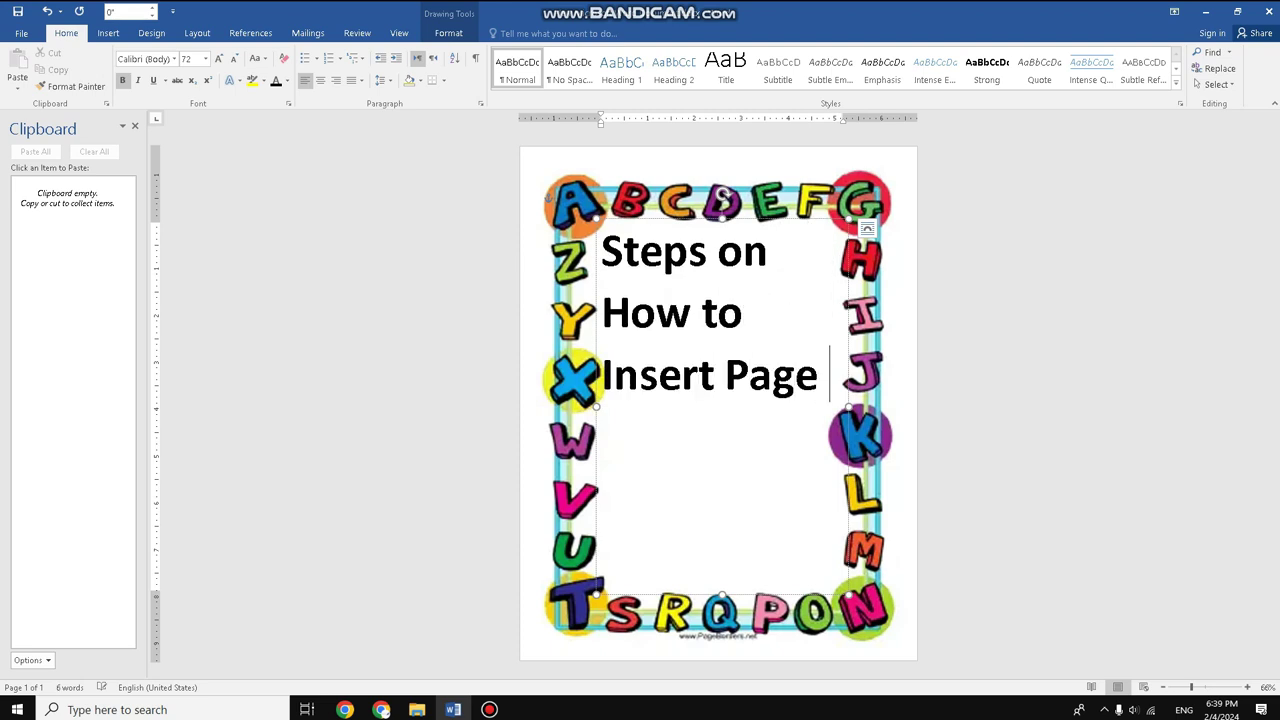
{"action": "type", "text": "Border i"}
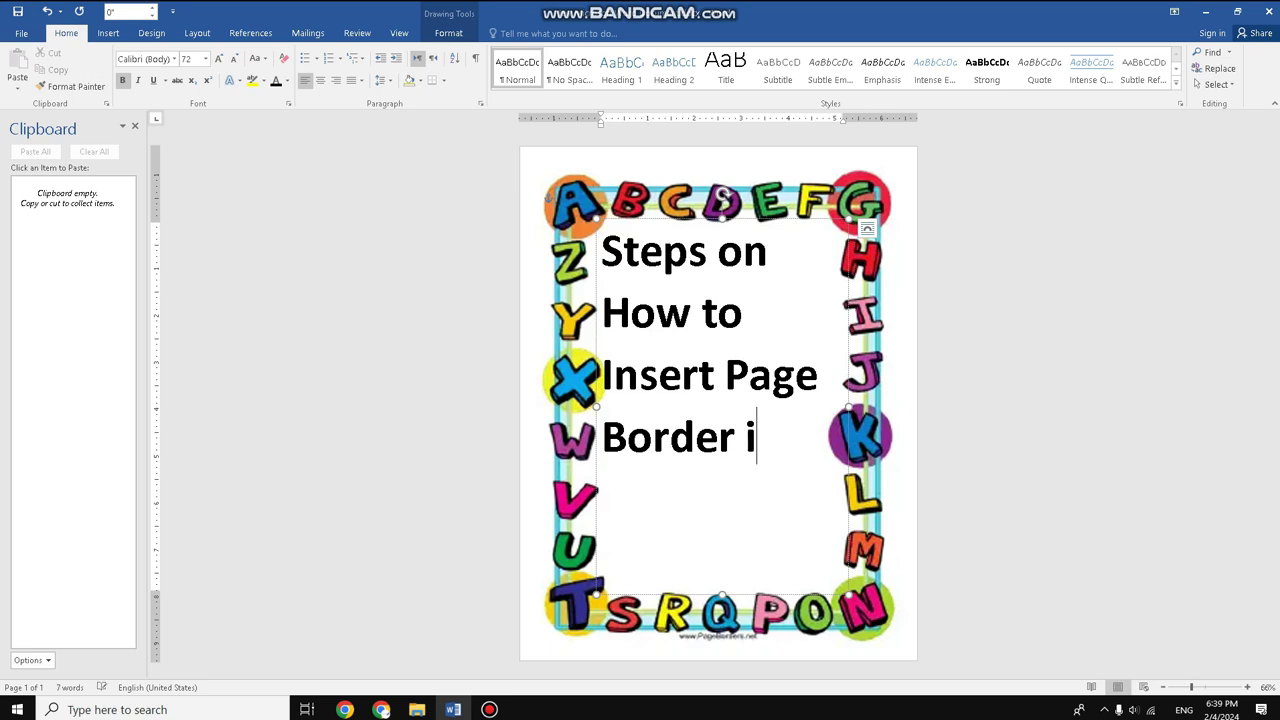
{"action": "type", "text": "n Ms"}
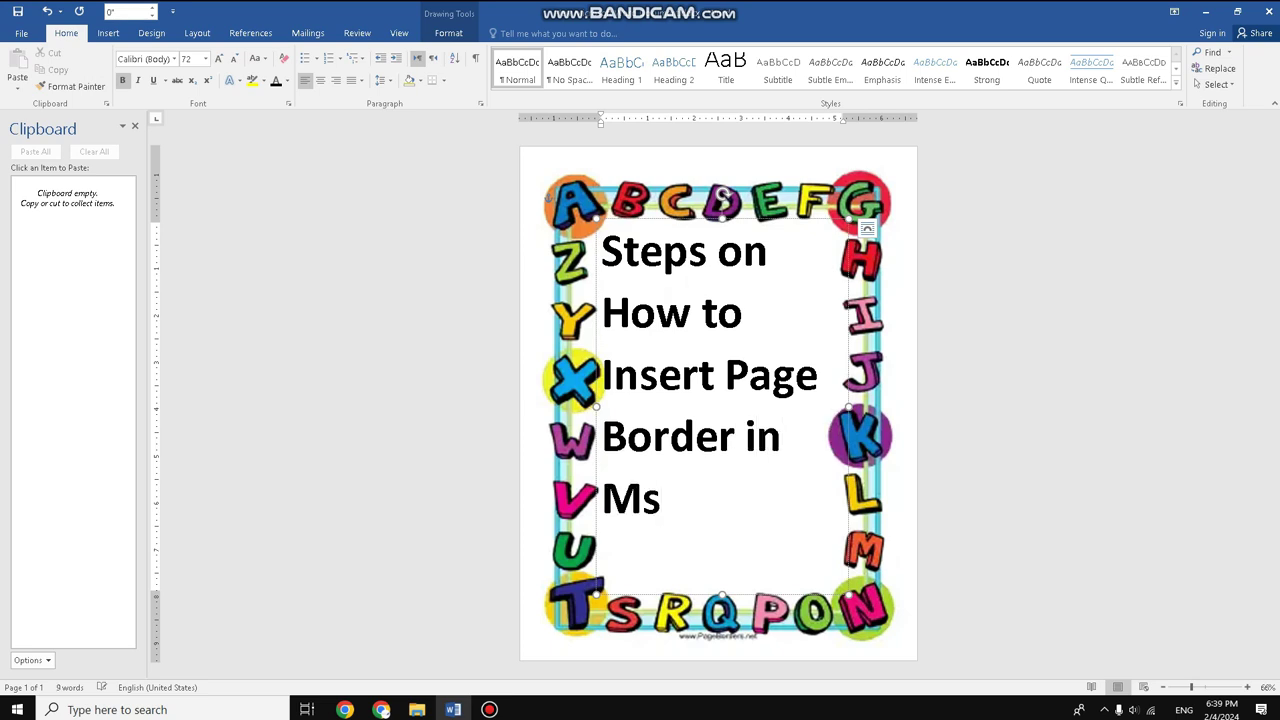
{"action": "type", "text": ".Wo"}
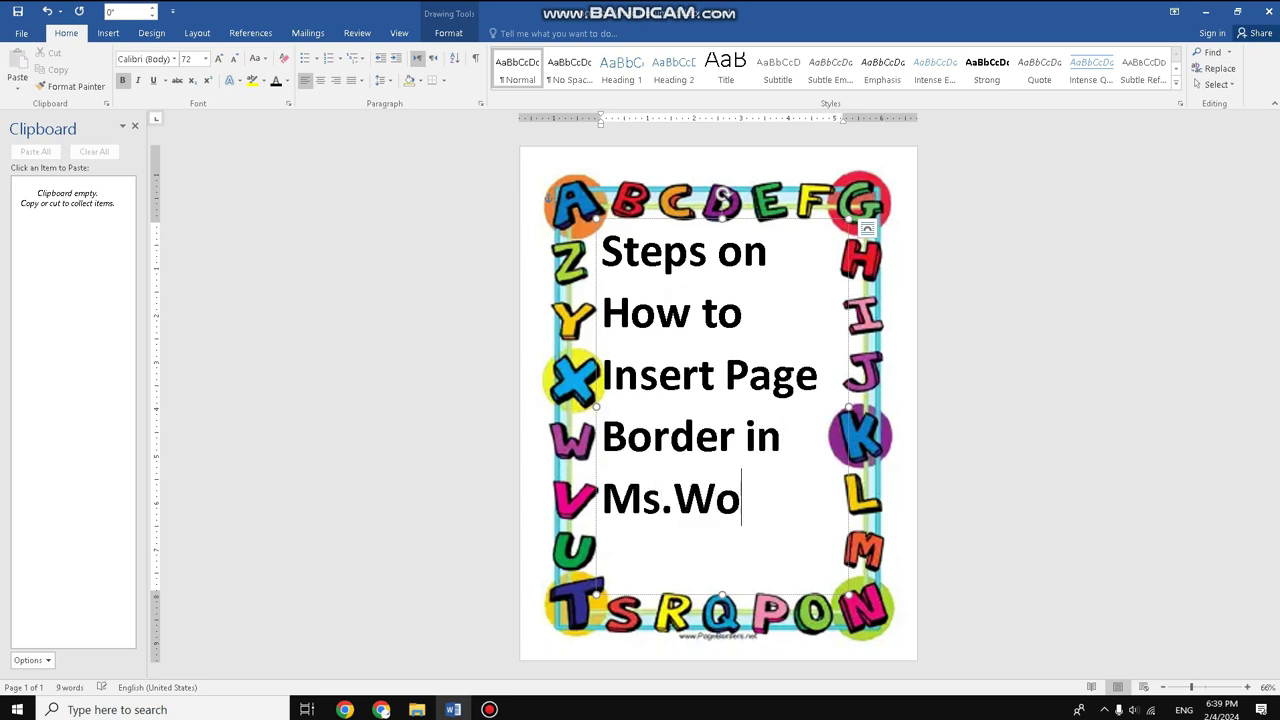
{"action": "type", "text": "rd"}
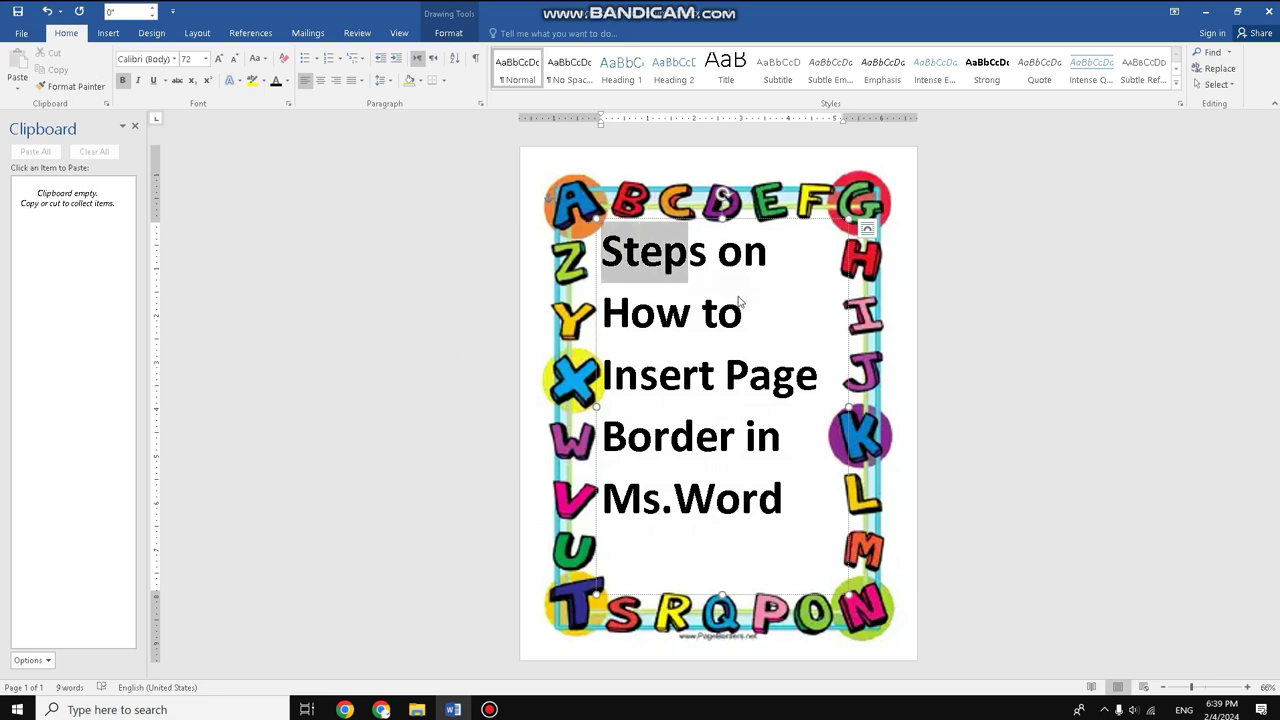
{"action": "left_click_drag", "start_coordinate": [605, 248], "coordinate": [856, 514]}
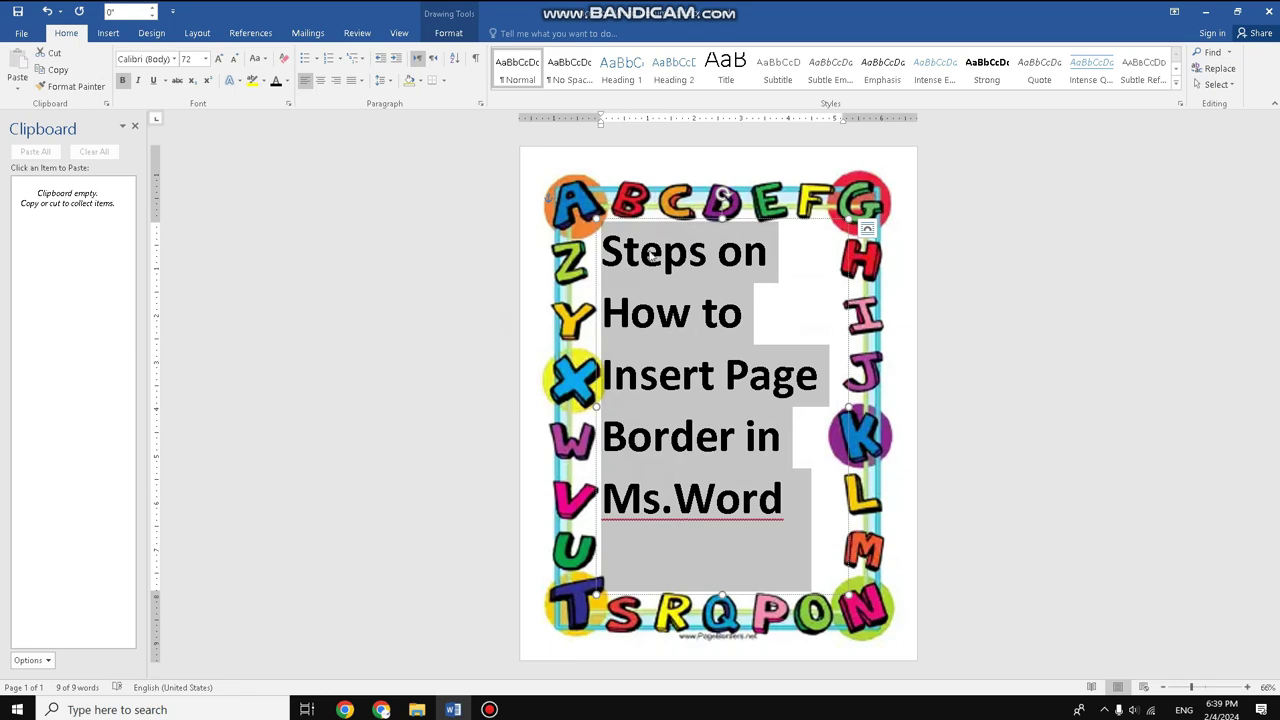
{"action": "left_click", "coordinate": [471, 295]}
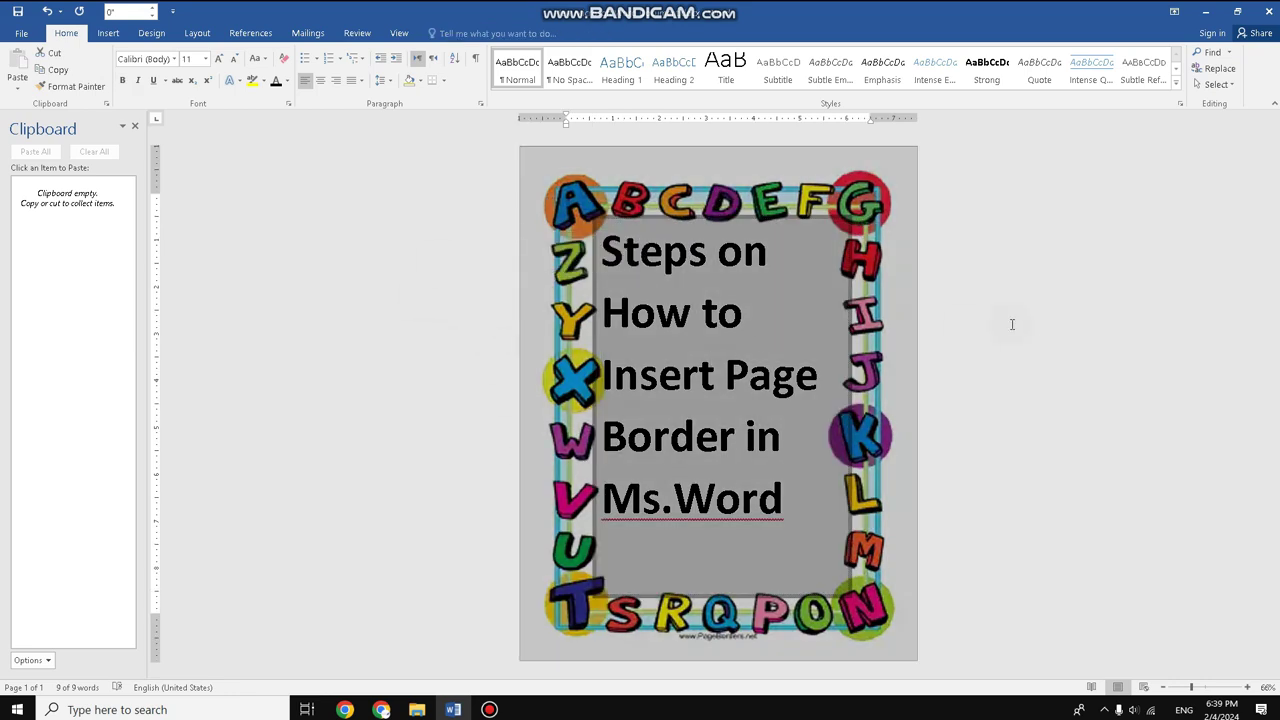
{"action": "left_click", "coordinate": [721, 462]}
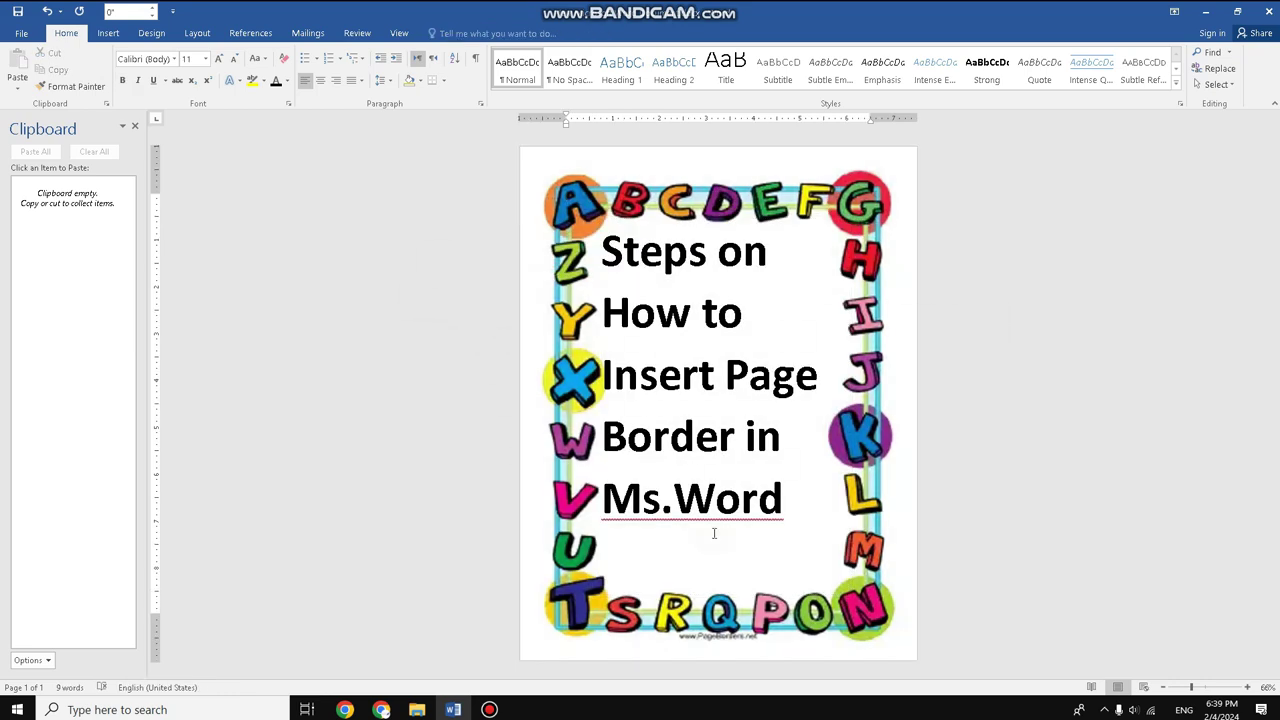
{"action": "left_click", "coordinate": [534, 208]}
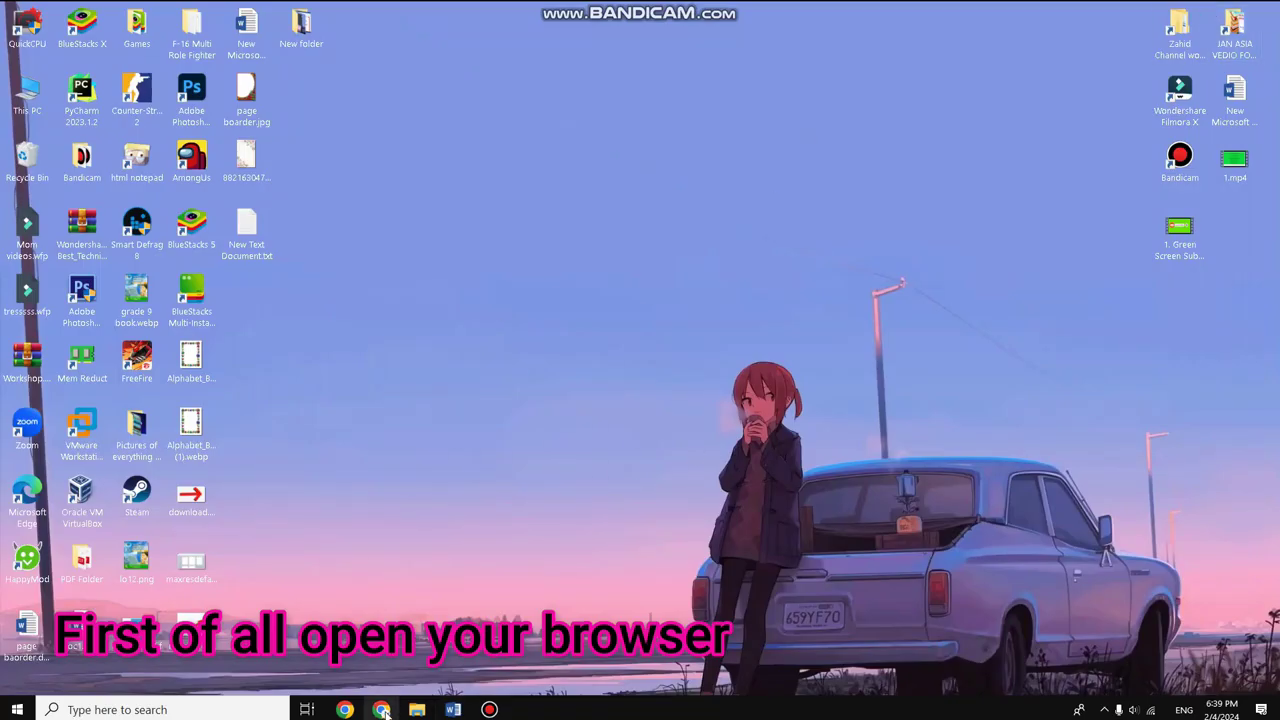
{"action": "left_click", "coordinate": [382, 710]}
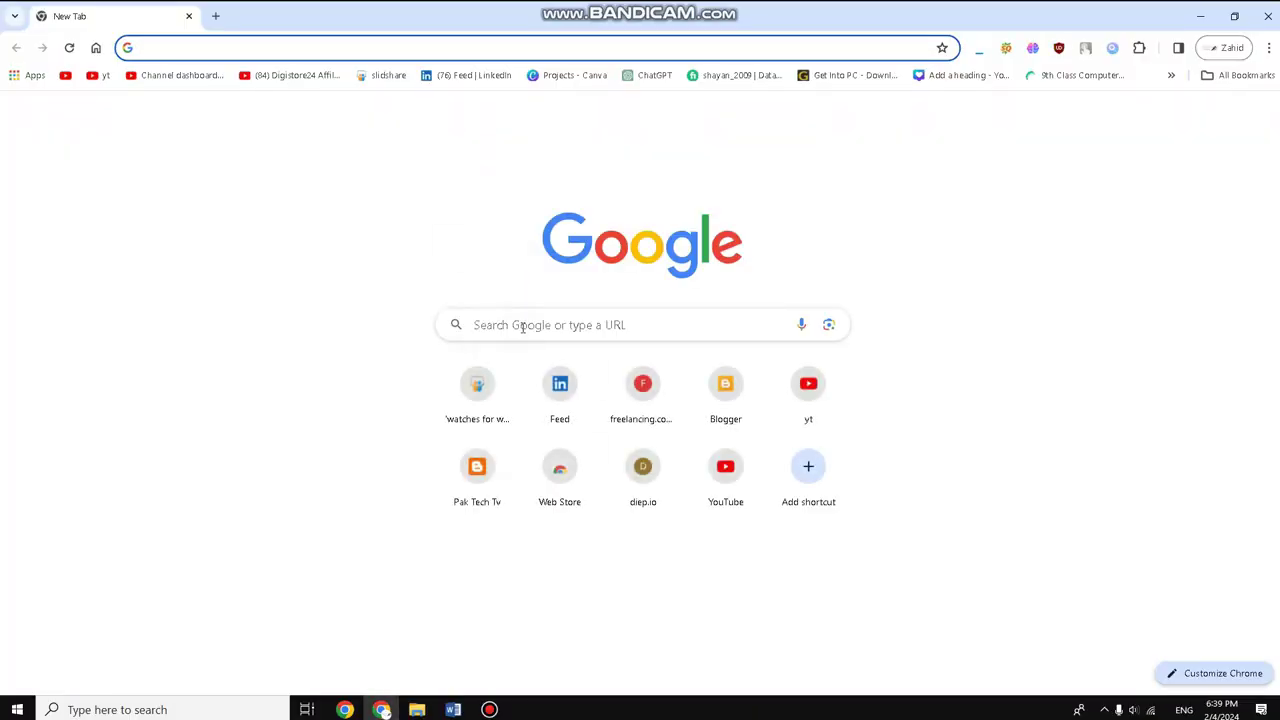
Search Google for 'FREE BORDER DOWNLOAD PINTEREST'
{"action": "left_click", "coordinate": [509, 322]}
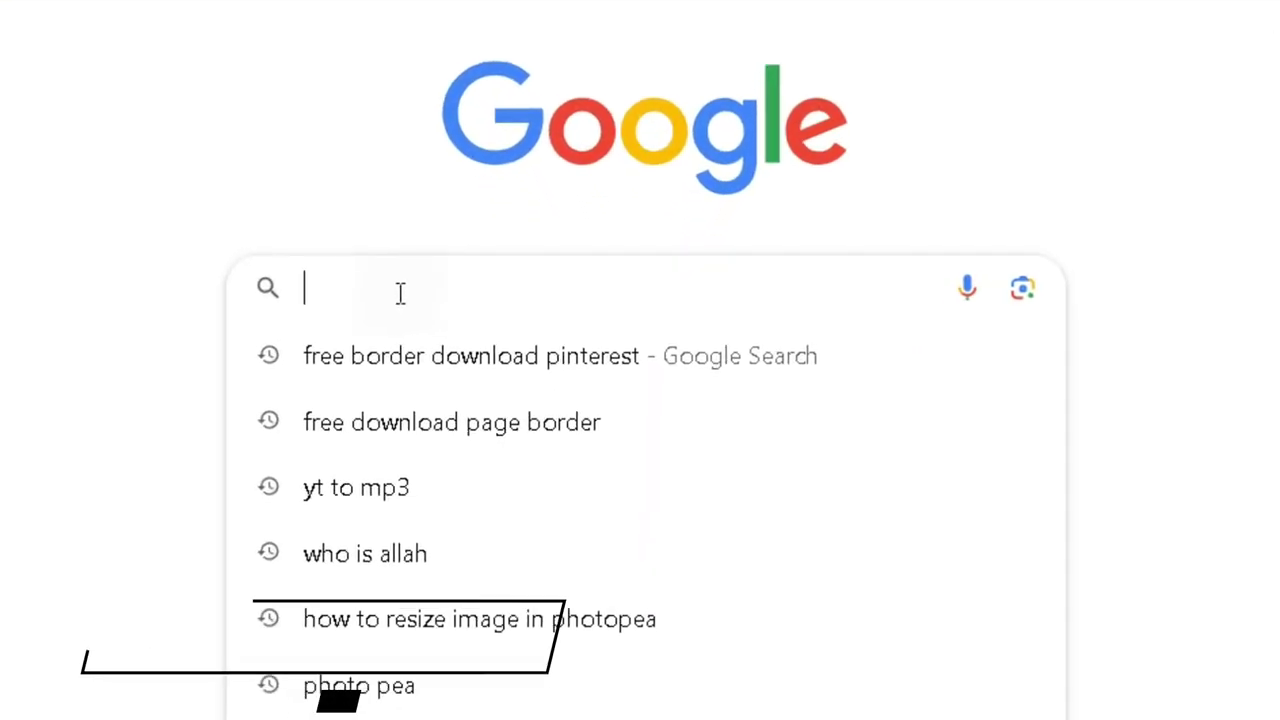
{"action": "type", "text": "FRE"}
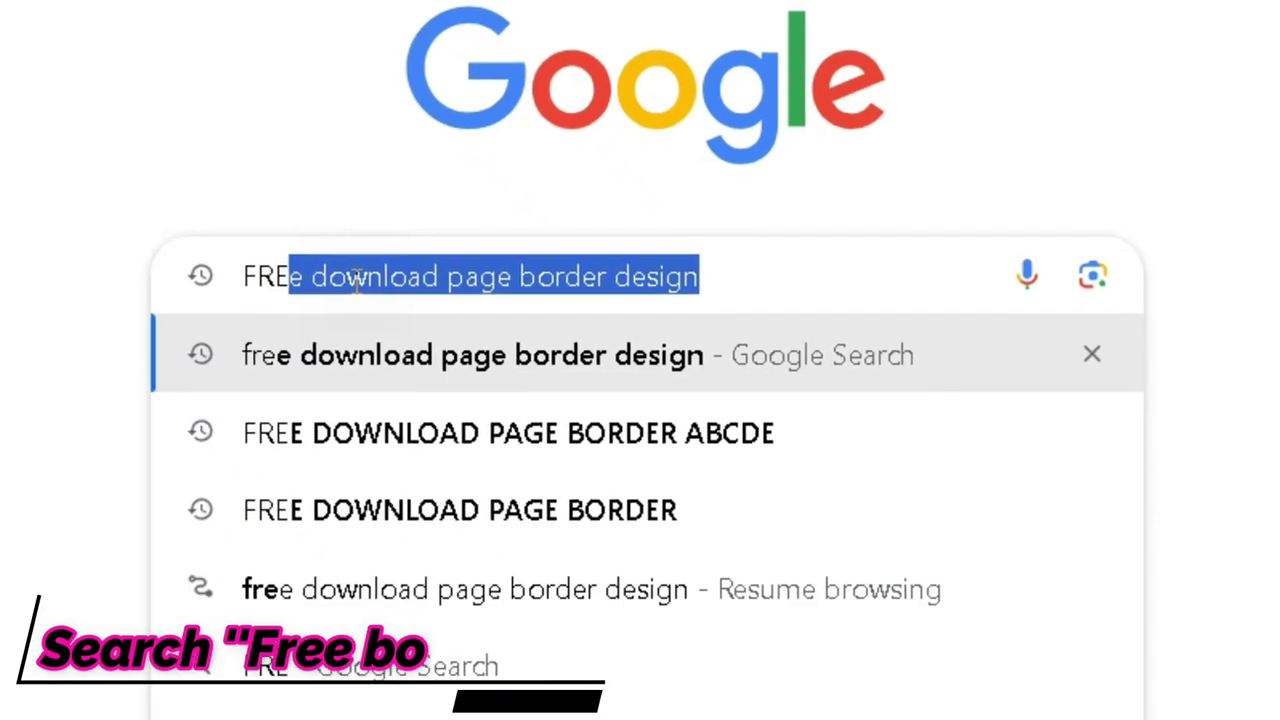
{"action": "type", "text": "E B"}
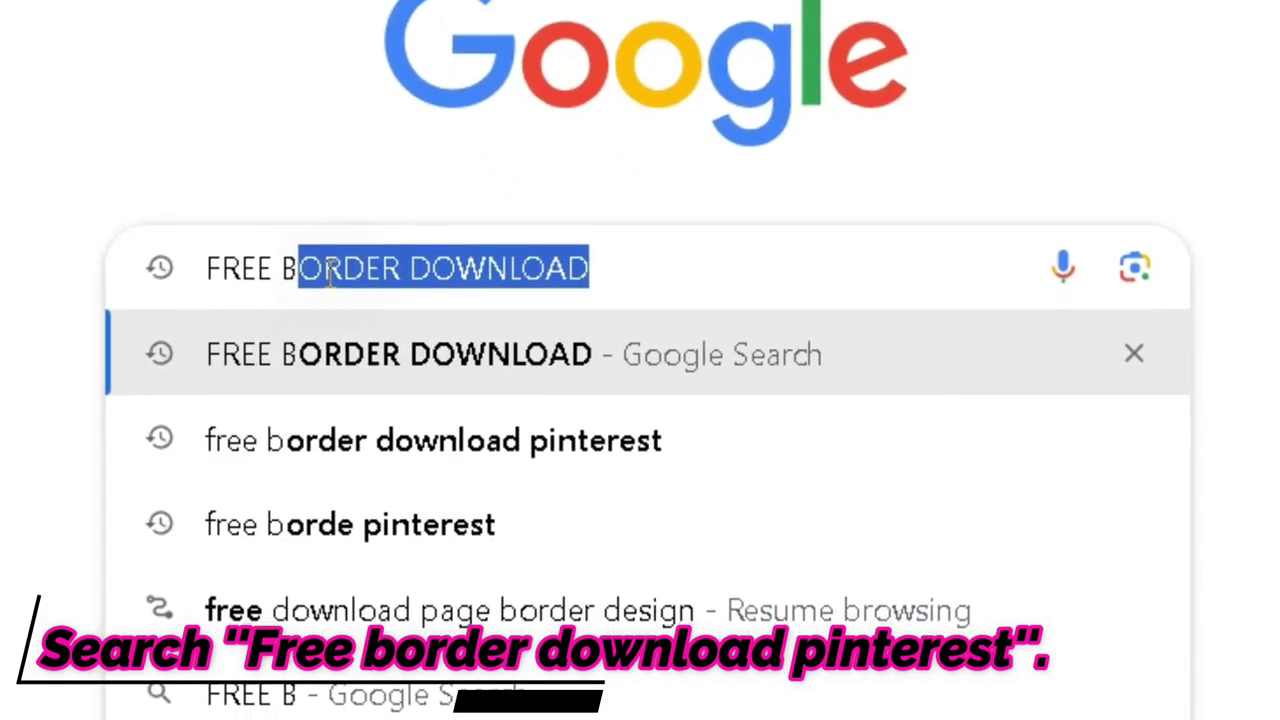
{"action": "type", "text": "OR"}
{"action": "type", "text": "DE"}
{"action": "type", "text": "R "}
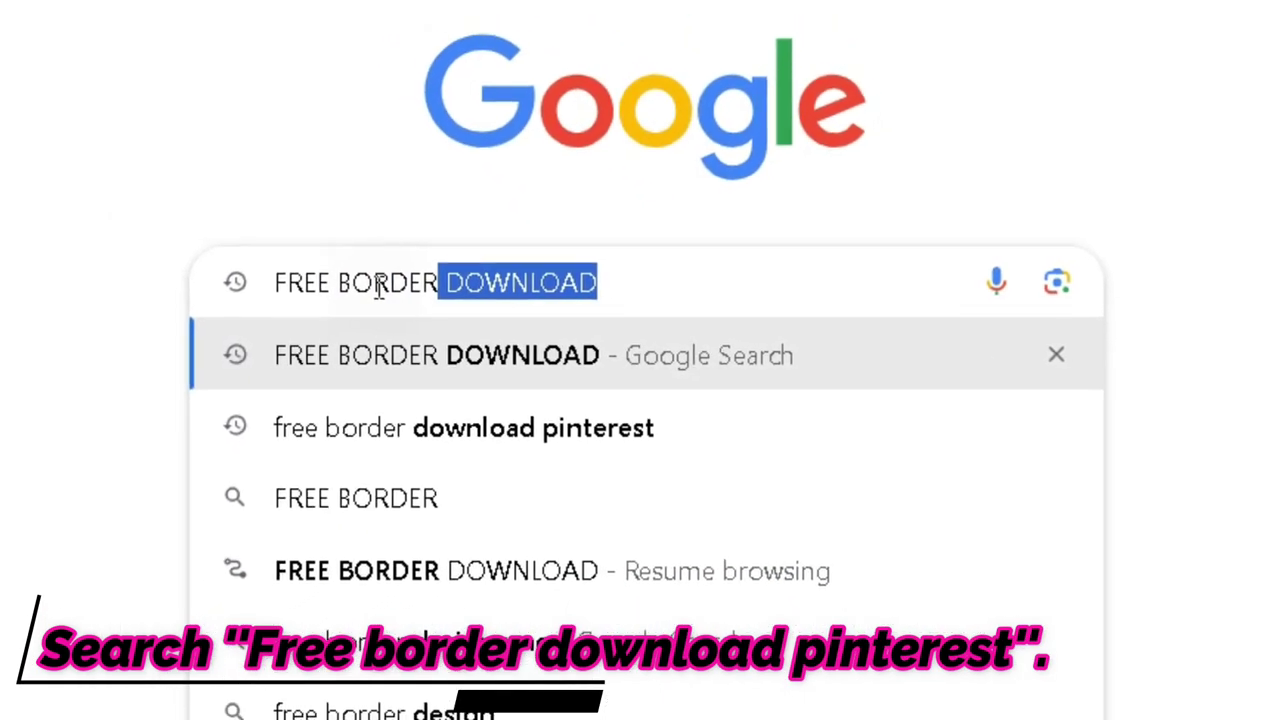
{"action": "type", "text": "DO"}
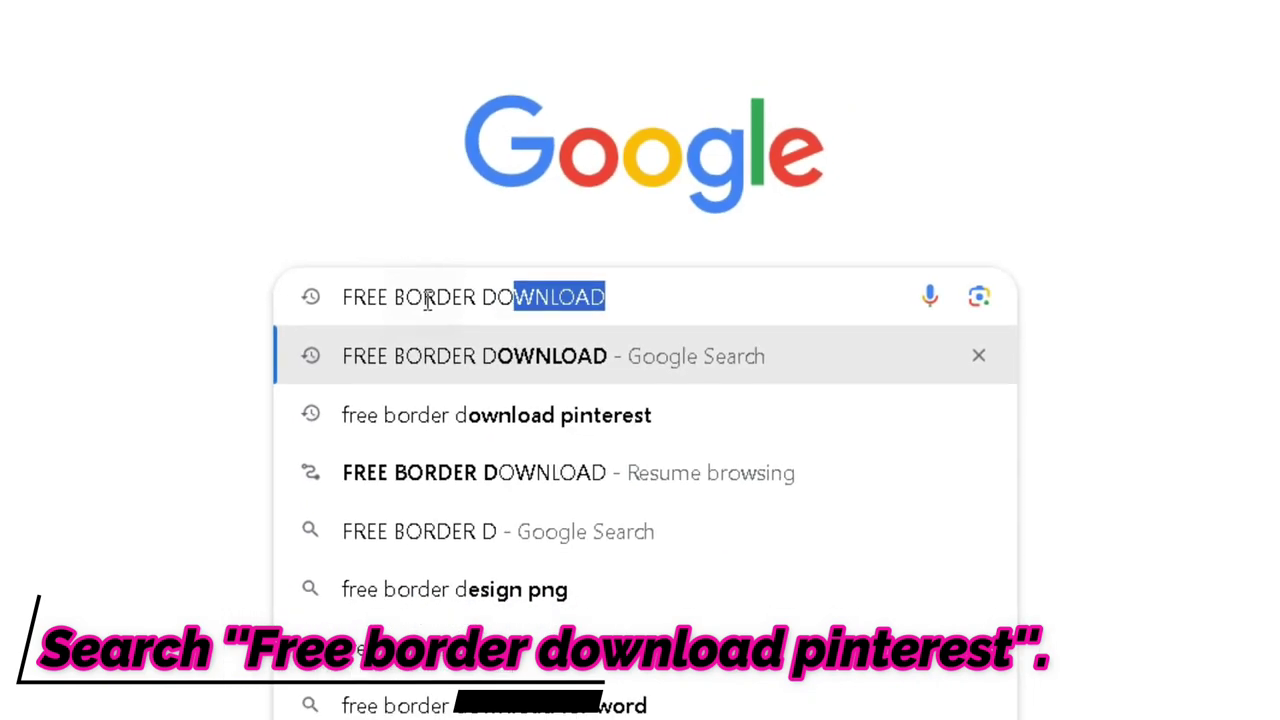
{"action": "type", "text": "WNLO"}
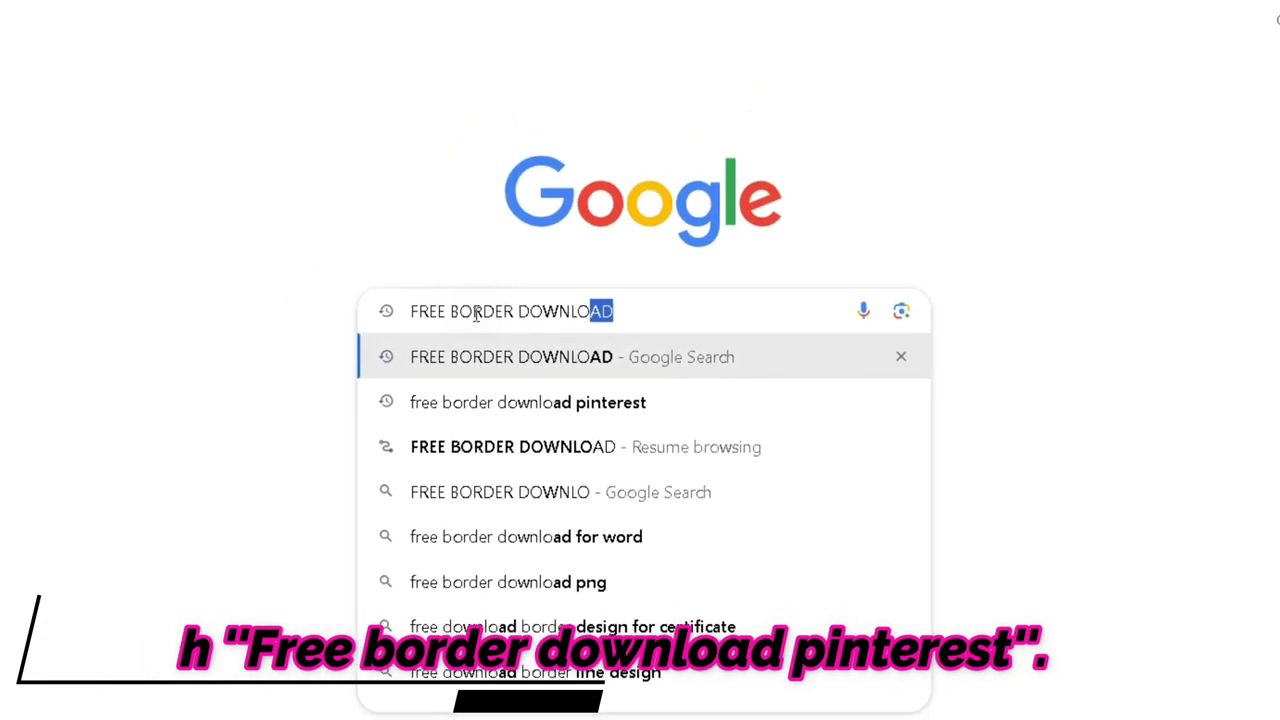
{"action": "type", "text": "AD"}
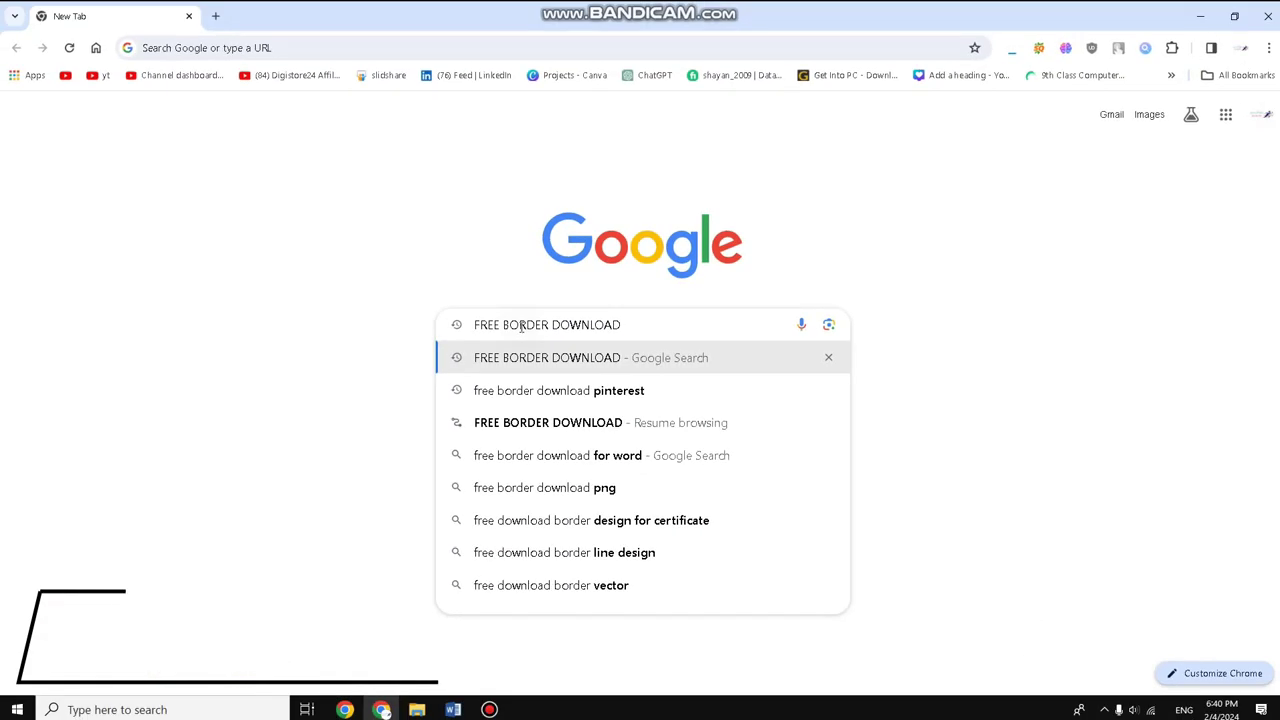
{"action": "type", "text": " PI"}
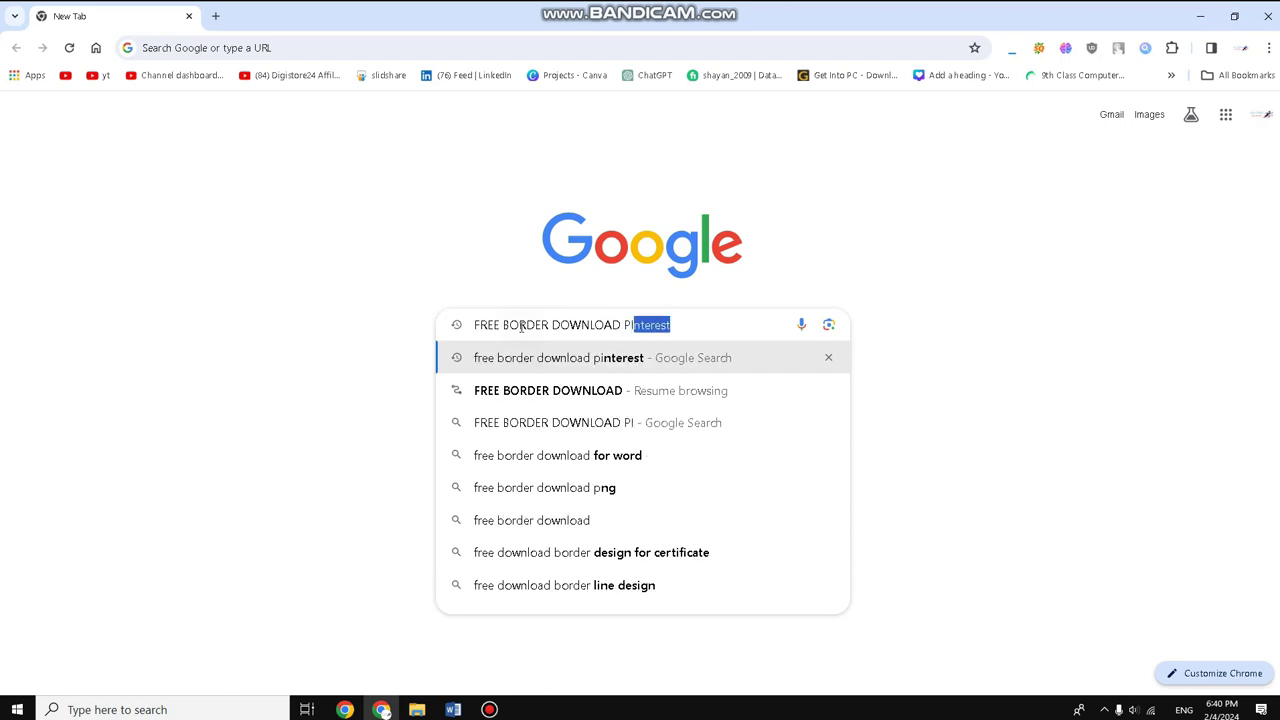
{"action": "type", "text": "NTERES"}
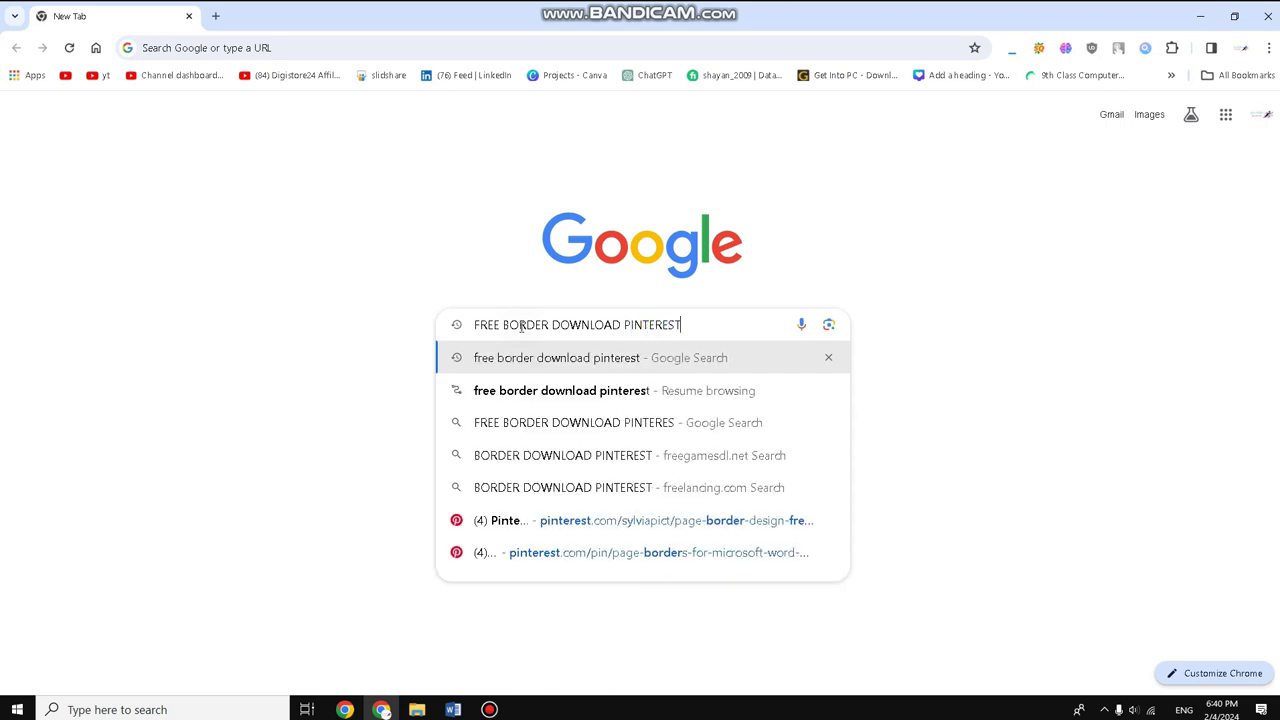
{"action": "type", "text": "T"}
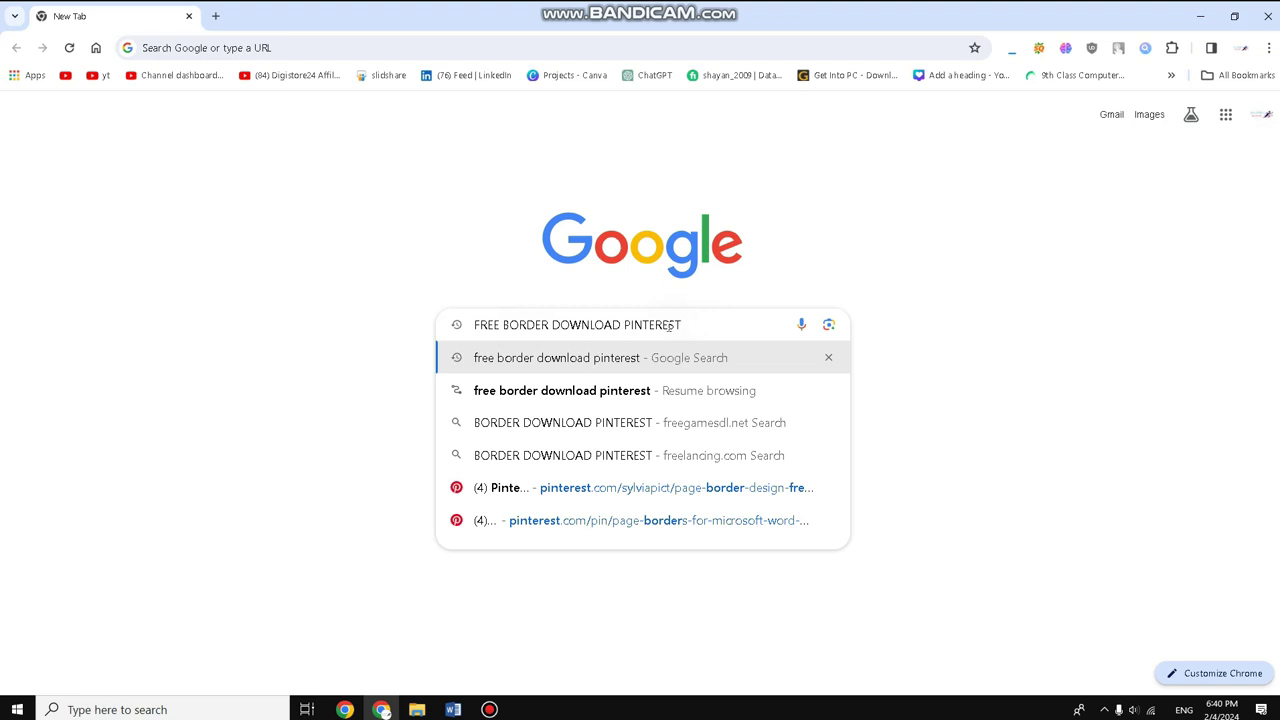
{"action": "left_click_drag", "start_coordinate": [669, 327], "coordinate": [490, 330]}
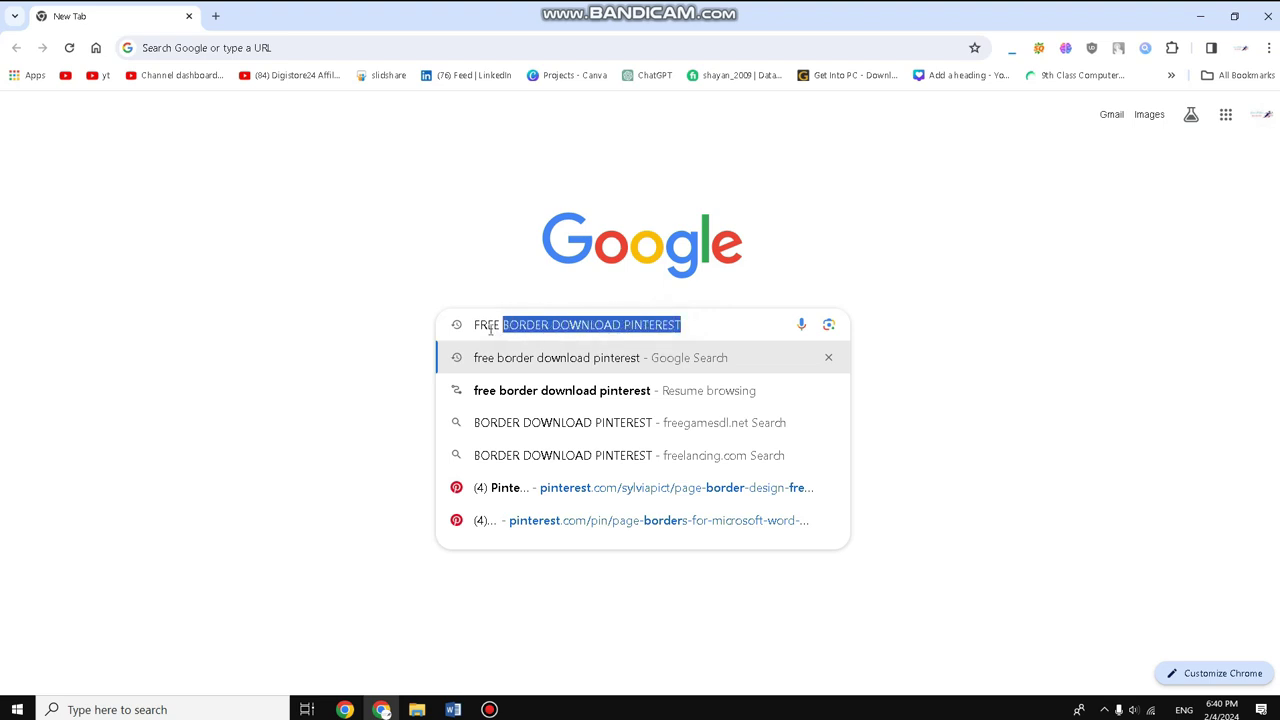
{"action": "left_click", "coordinate": [687, 326]}
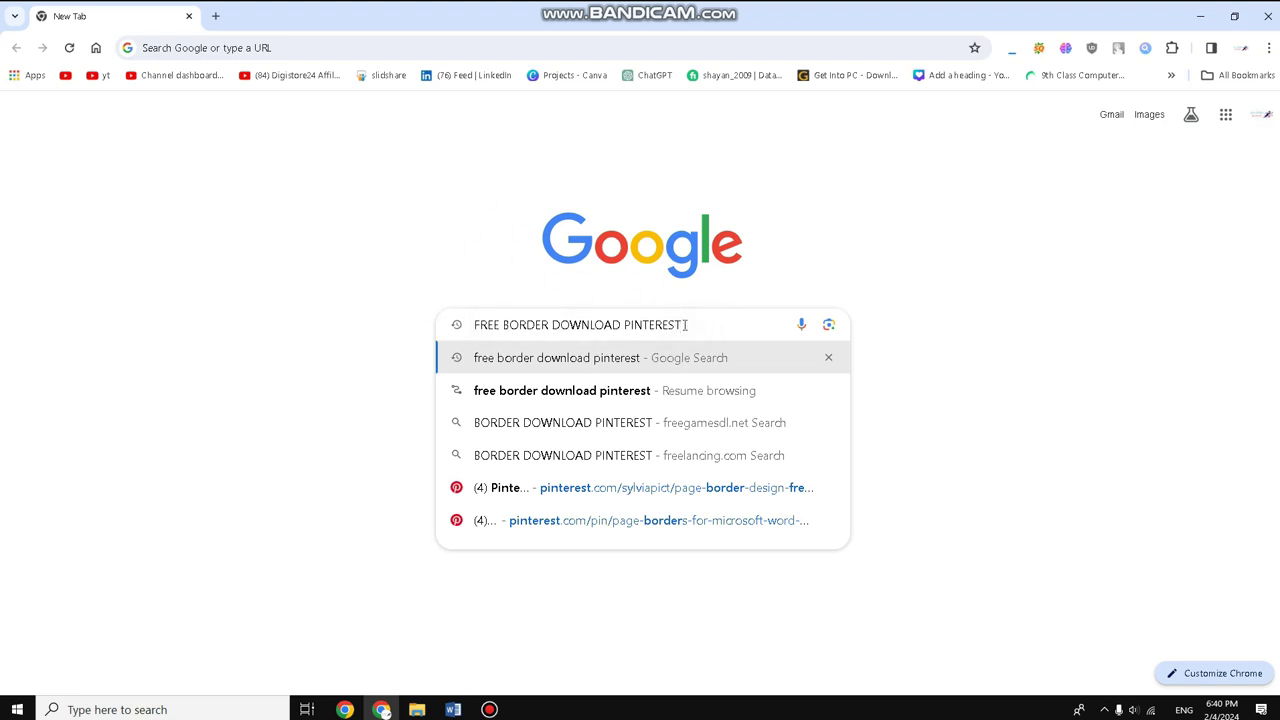
{"action": "key", "text": "Return"}
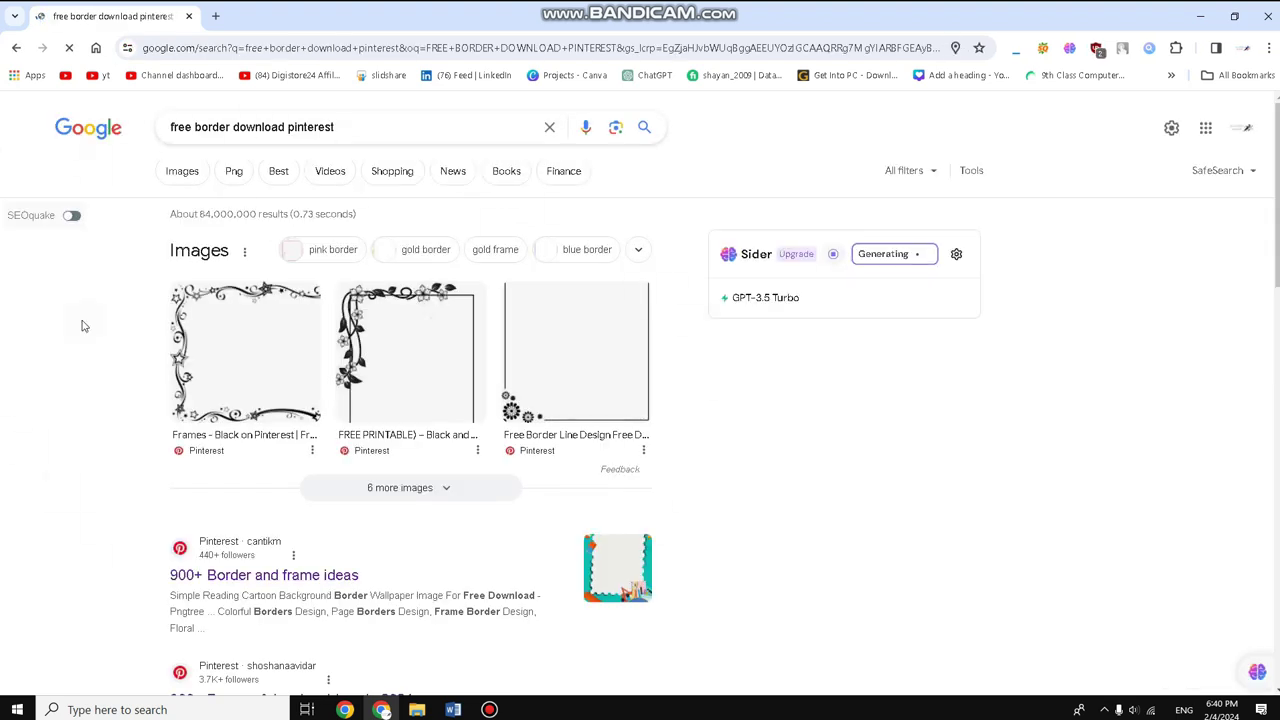
Open the Pinterest result '900+ Border and frame ideas' further down the results
{"action": "scroll", "coordinate": [440, 494], "scroll_direction": "down", "scroll_amount": 1}
{"action": "scroll", "coordinate": [440, 494], "scroll_direction": "down", "scroll_amount": 1}
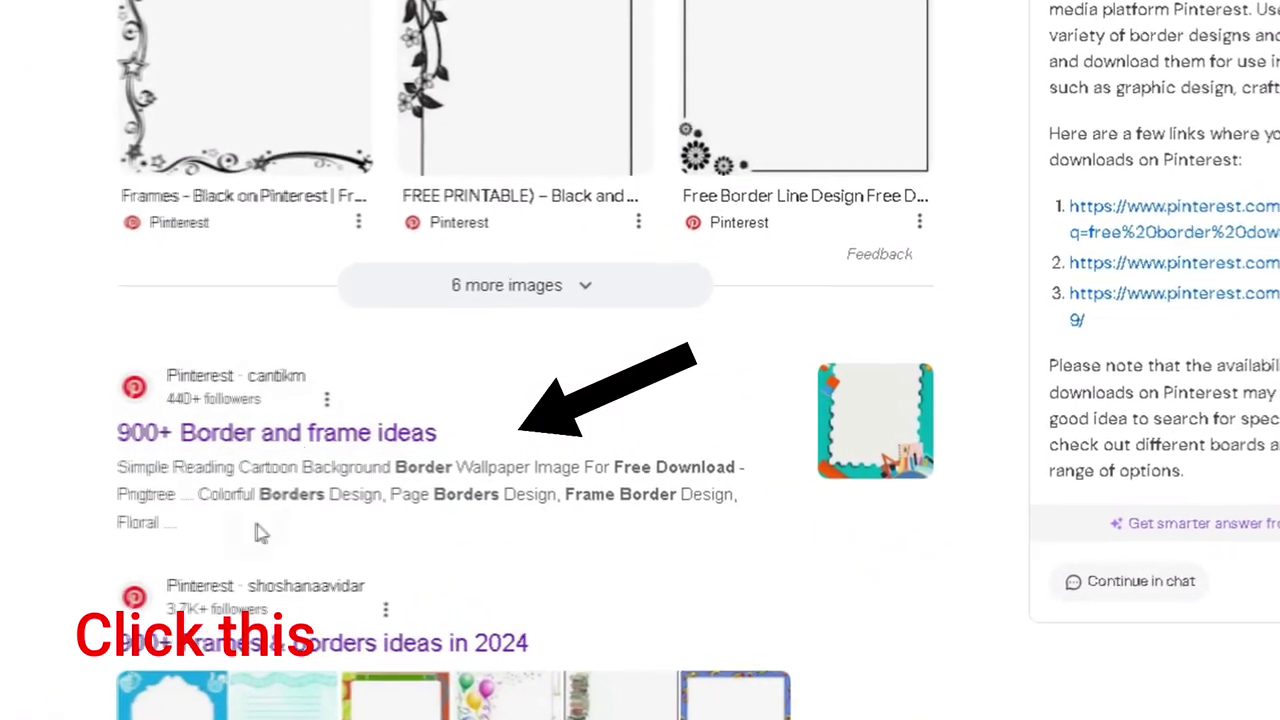
{"action": "left_click", "coordinate": [218, 440]}
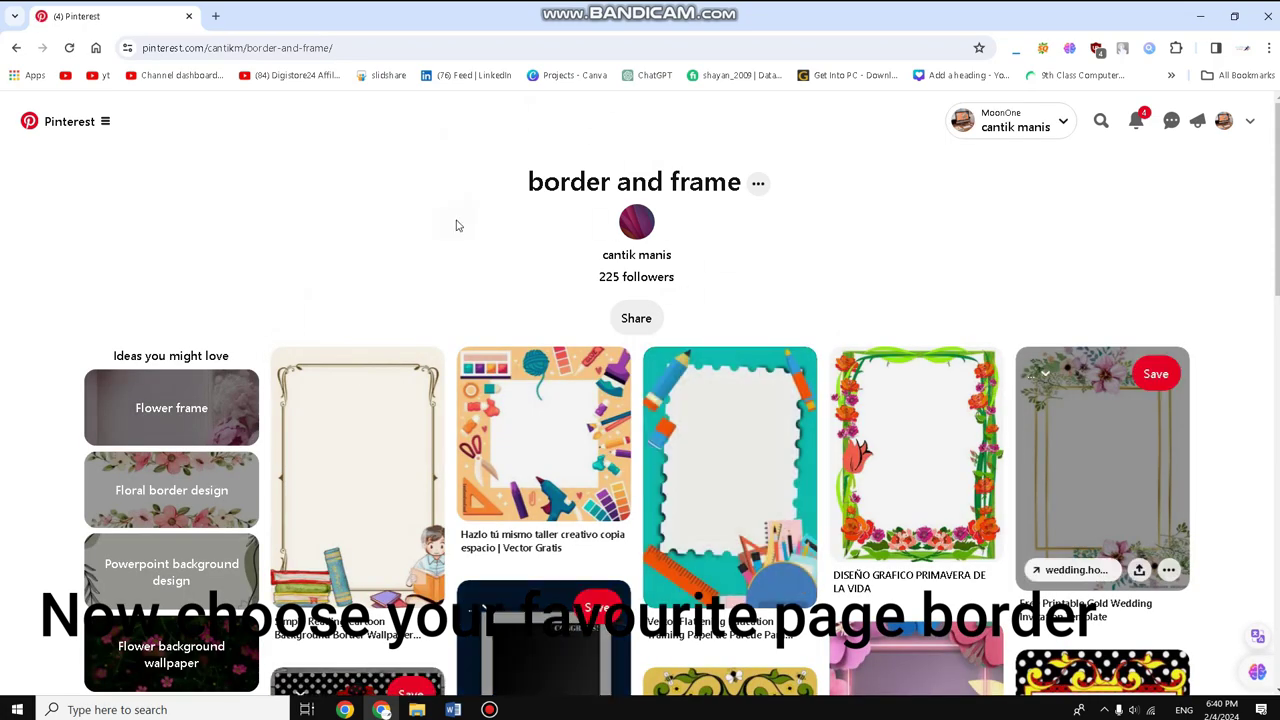
Browse the border-and-frame board and open the 'Floral border design' idea
{"action": "scroll", "coordinate": [366, 353], "scroll_direction": "down", "scroll_amount": 3}
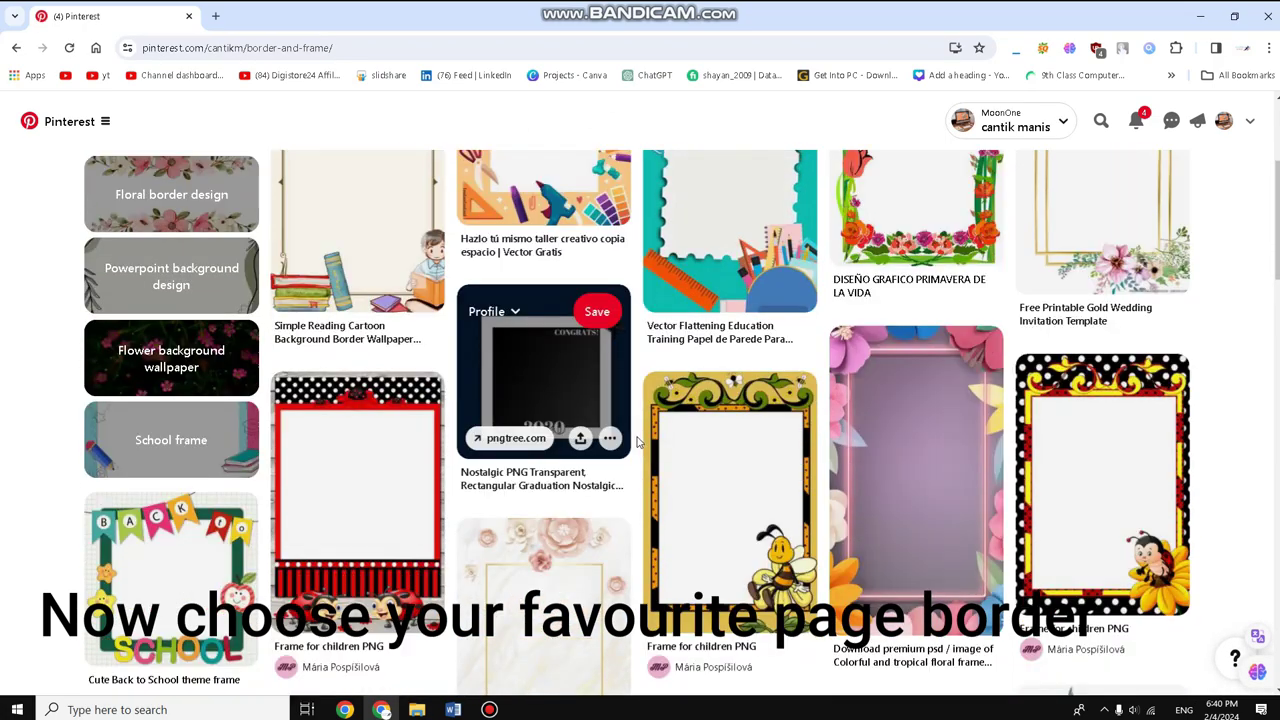
{"action": "scroll", "coordinate": [440, 380], "scroll_direction": "down", "scroll_amount": 3}
{"action": "scroll", "coordinate": [510, 400], "scroll_direction": "down", "scroll_amount": 2}
{"action": "scroll", "coordinate": [658, 447], "scroll_direction": "down", "scroll_amount": 3}
{"action": "scroll", "coordinate": [700, 450], "scroll_direction": "down", "scroll_amount": 3}
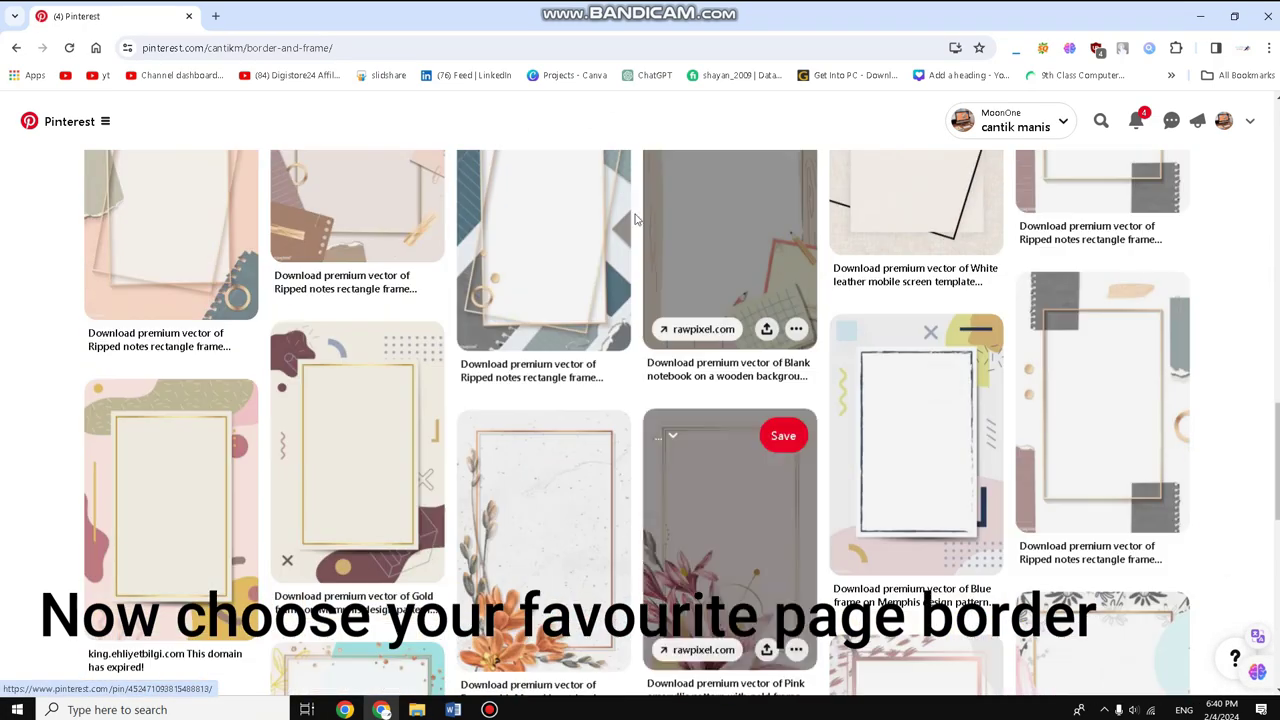
{"action": "scroll", "coordinate": [960, 420], "scroll_direction": "down", "scroll_amount": 3}
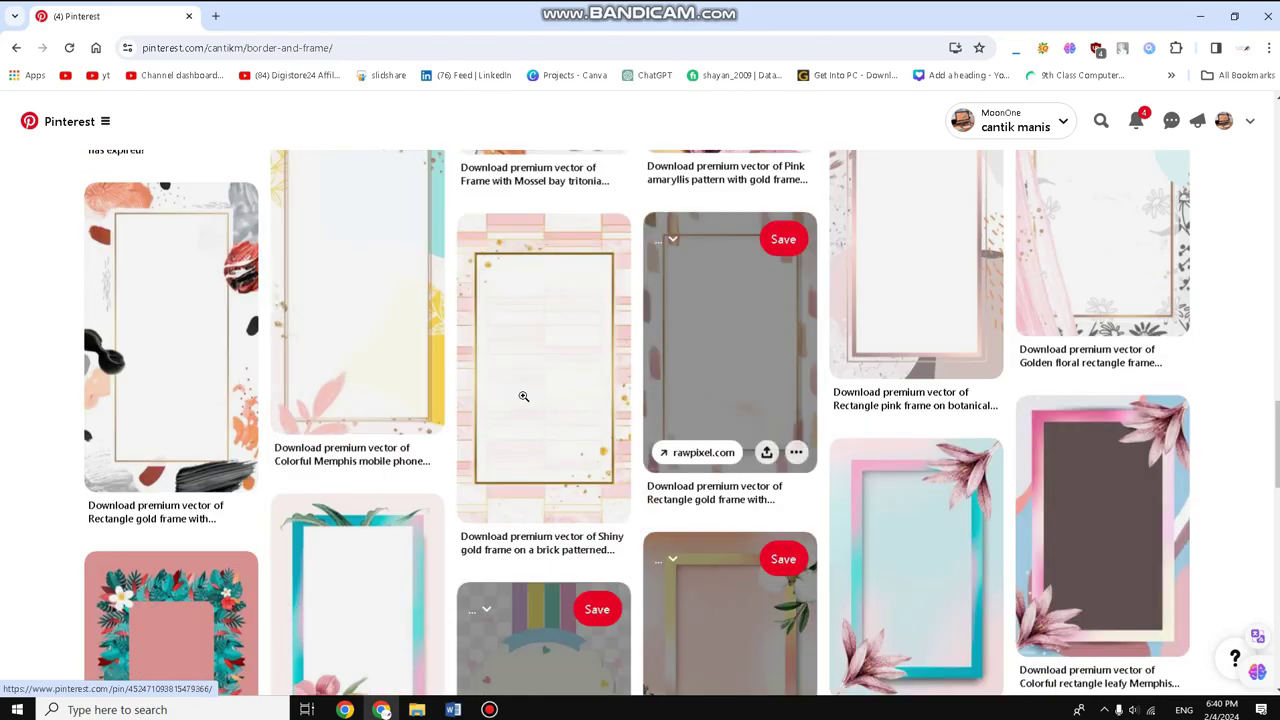
{"action": "scroll", "coordinate": [560, 420], "scroll_direction": "up", "scroll_amount": 3}
{"action": "scroll", "coordinate": [580, 430], "scroll_direction": "up", "scroll_amount": 3}
{"action": "scroll", "coordinate": [590, 437], "scroll_direction": "up", "scroll_amount": 3}
{"action": "scroll", "coordinate": [590, 437], "scroll_direction": "up", "scroll_amount": 5}
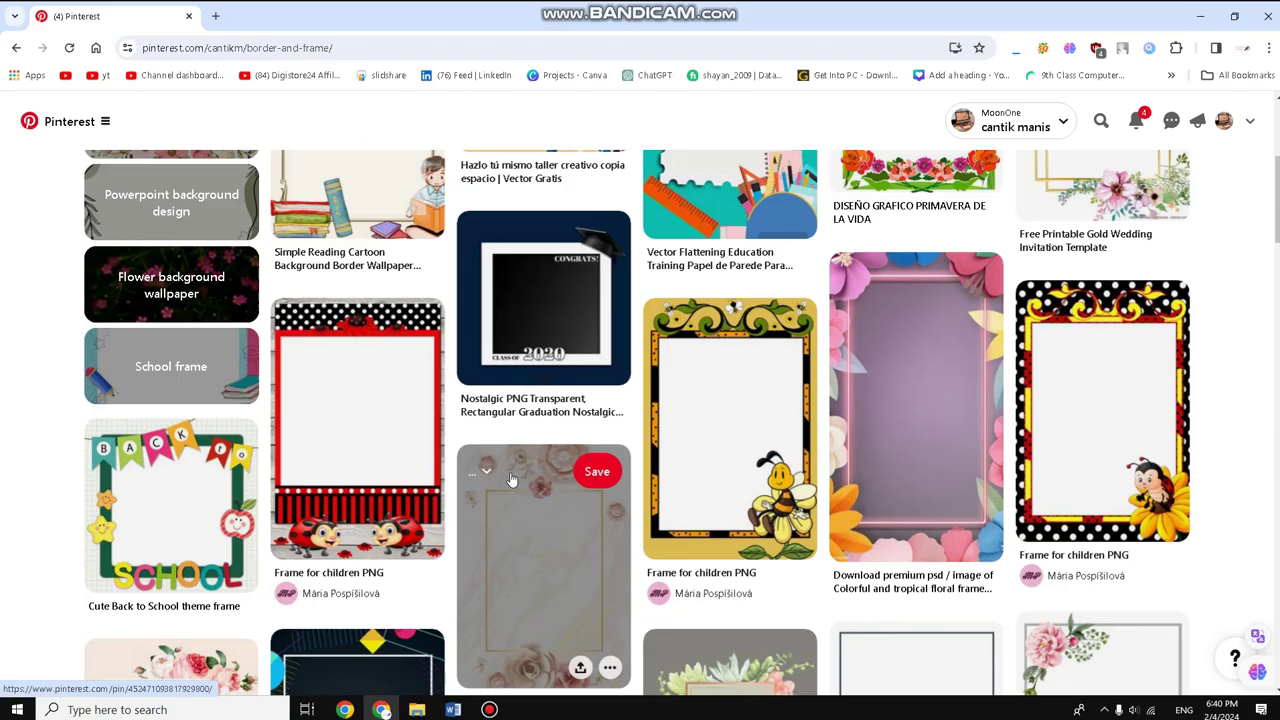
{"action": "scroll", "coordinate": [520, 460], "scroll_direction": "up", "scroll_amount": 3}
{"action": "scroll", "coordinate": [400, 420], "scroll_direction": "down", "scroll_amount": 2}
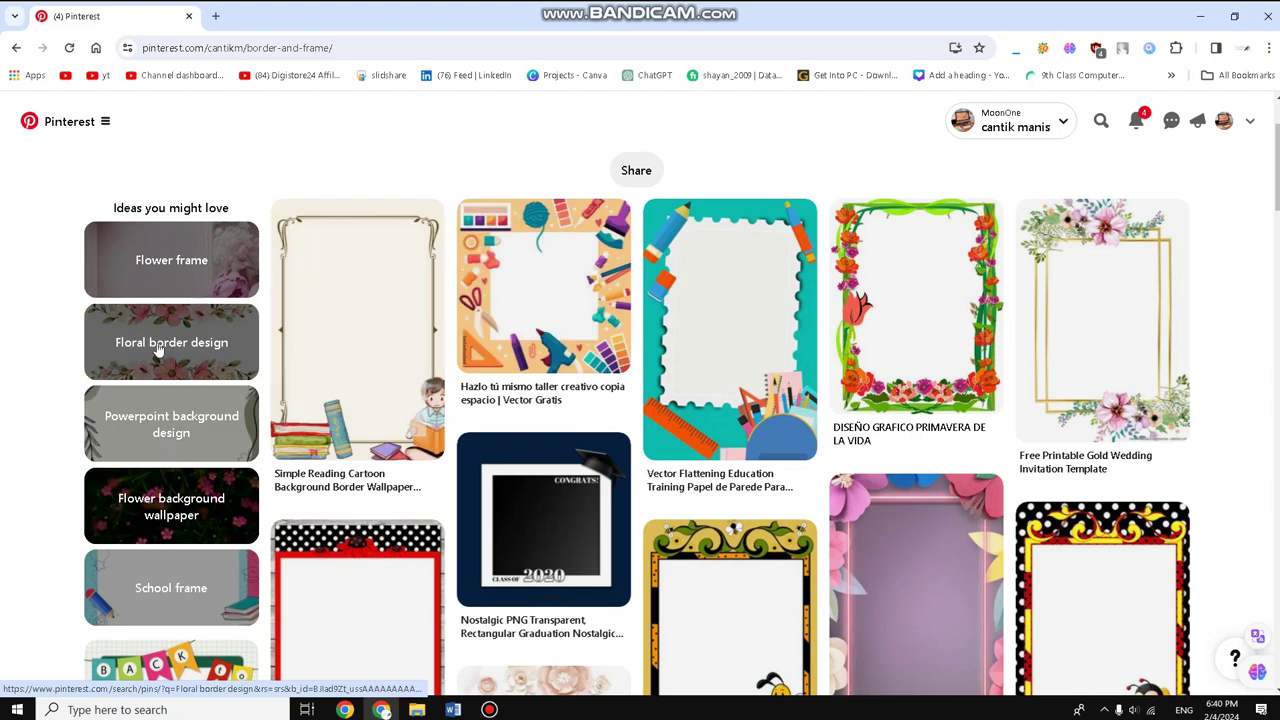
{"action": "left_click", "coordinate": [185, 348]}
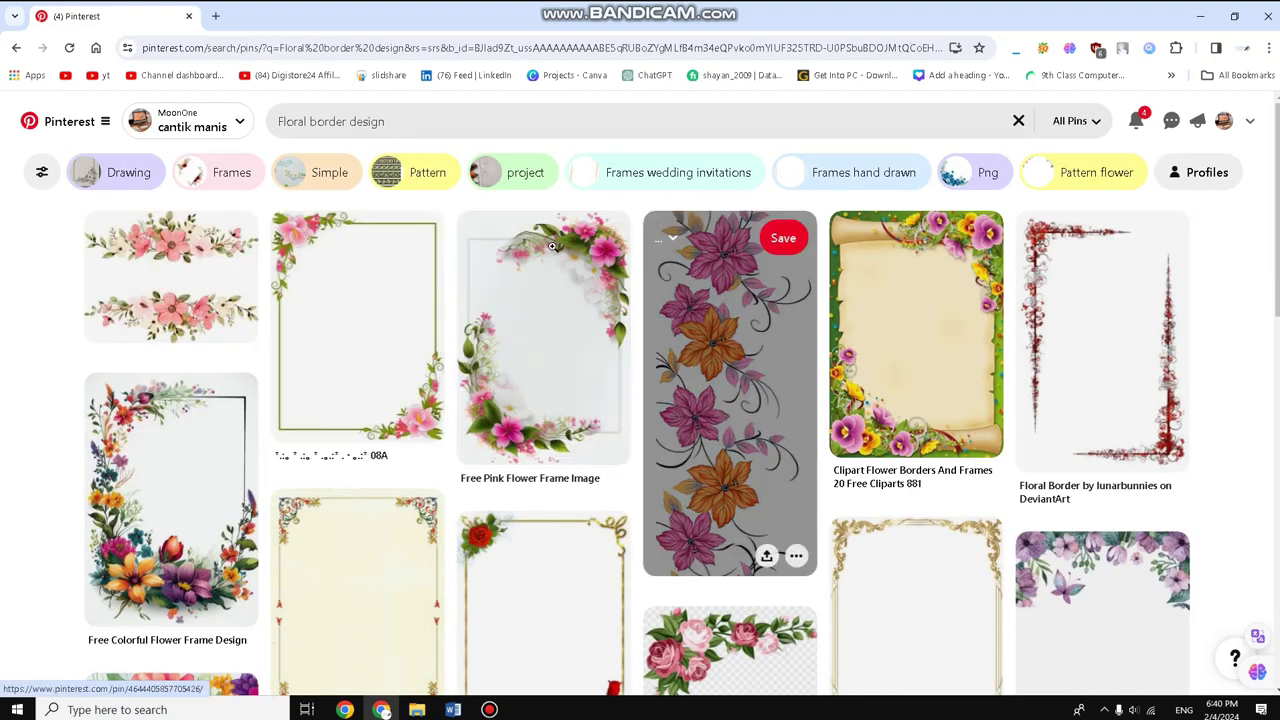
Scroll through the floral border design results to find a frame
{"action": "scroll", "coordinate": [733, 445], "scroll_direction": "down", "scroll_amount": 2}
{"action": "scroll", "coordinate": [600, 440], "scroll_direction": "down", "scroll_amount": 1}
{"action": "scroll", "coordinate": [470, 430], "scroll_direction": "down", "scroll_amount": 1}
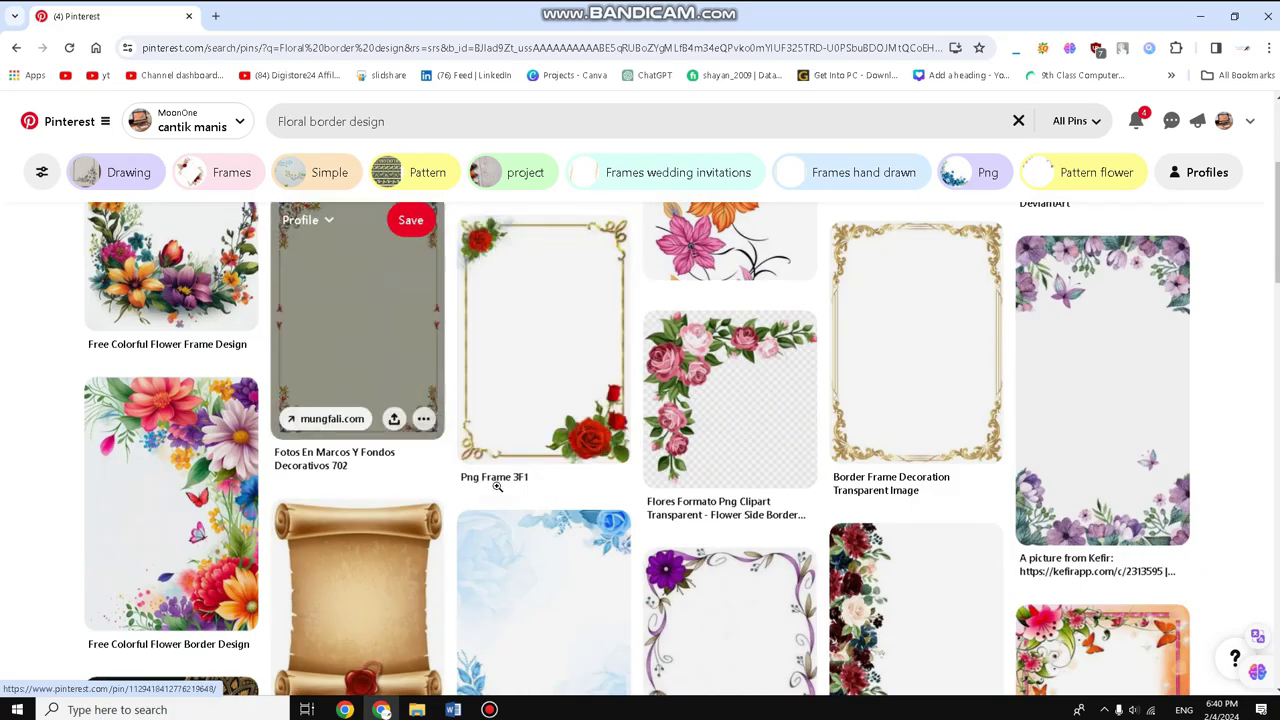
{"action": "scroll", "coordinate": [300, 490], "scroll_direction": "down", "scroll_amount": 1}
{"action": "scroll", "coordinate": [291, 498], "scroll_direction": "down", "scroll_amount": 2}
{"action": "scroll", "coordinate": [540, 470], "scroll_direction": "down", "scroll_amount": 2}
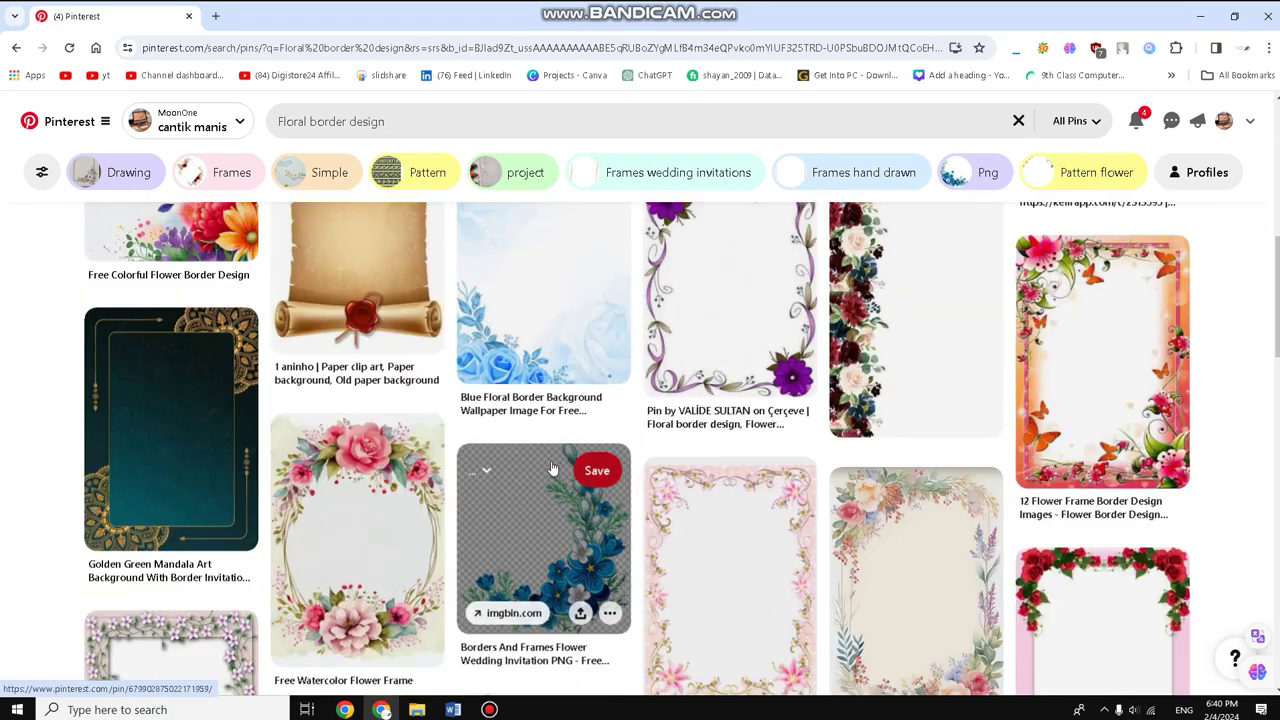
{"action": "scroll", "coordinate": [540, 470], "scroll_direction": "down", "scroll_amount": 1}
{"action": "scroll", "coordinate": [651, 482], "scroll_direction": "down", "scroll_amount": 2}
{"action": "scroll", "coordinate": [560, 420], "scroll_direction": "up", "scroll_amount": 2}
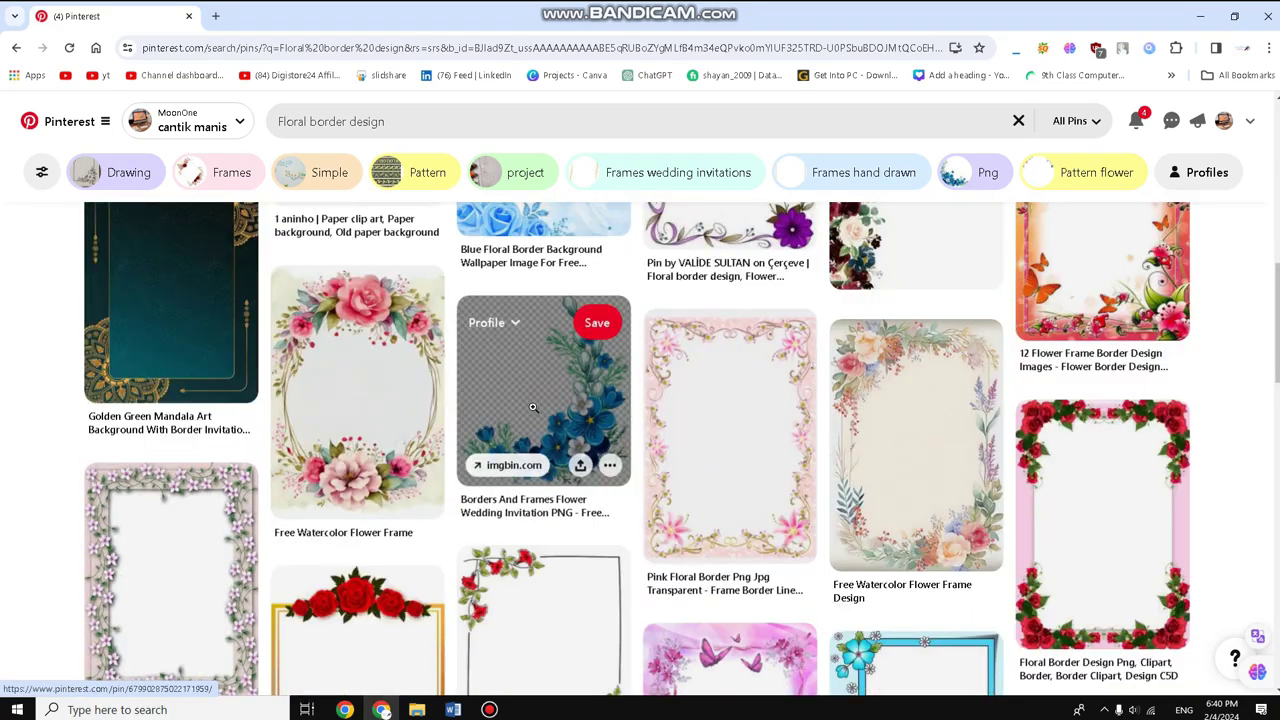
{"action": "scroll", "coordinate": [534, 408], "scroll_direction": "up", "scroll_amount": 1}
{"action": "scroll", "coordinate": [470, 400], "scroll_direction": "up", "scroll_amount": 3}
{"action": "scroll", "coordinate": [400, 380], "scroll_direction": "up", "scroll_amount": 2}
{"action": "scroll", "coordinate": [340, 345], "scroll_direction": "up", "scroll_amount": 2}
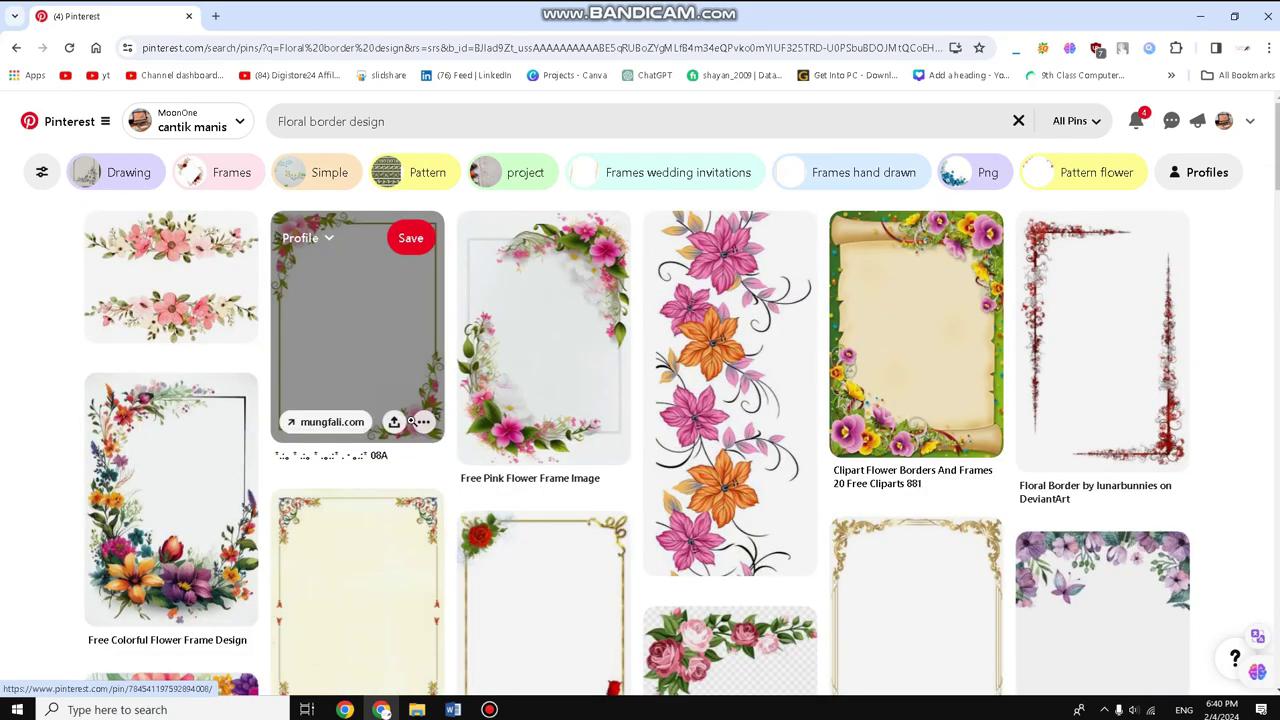
Open the pink flower frame pin and save its image to the Desktop as a JPEG
{"action": "left_click", "coordinate": [355, 336]}
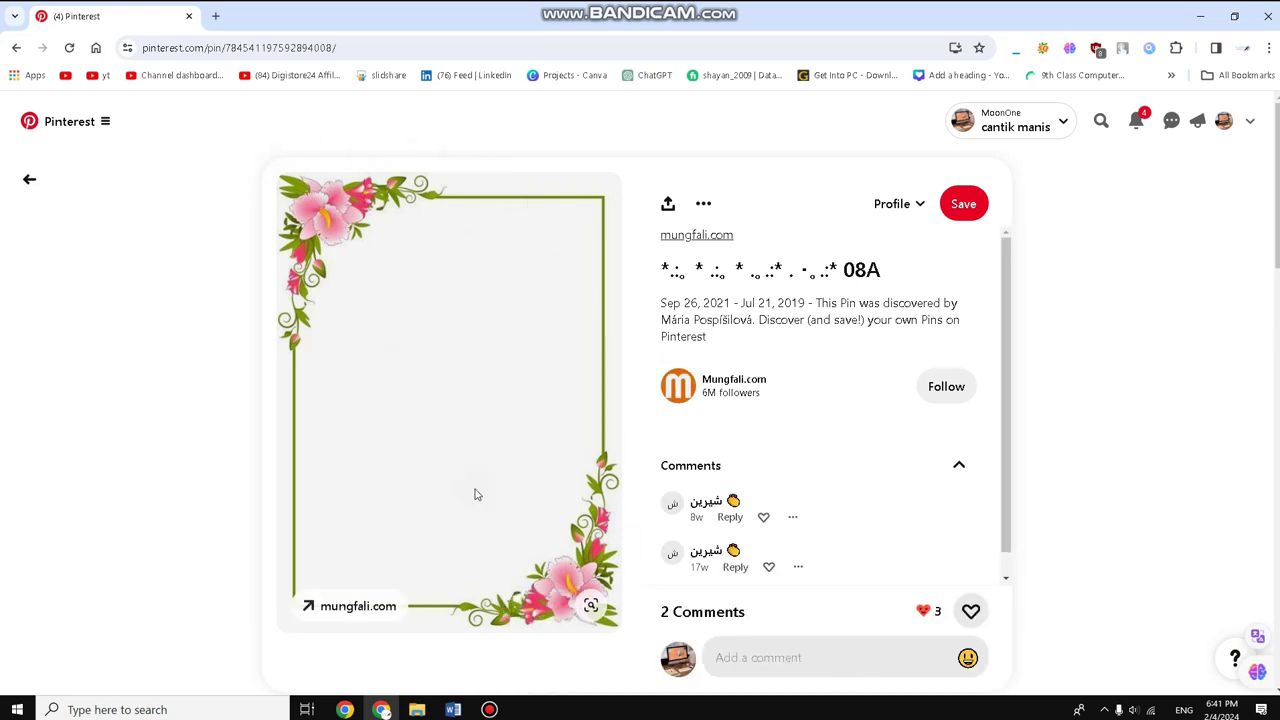
{"action": "right_click", "coordinate": [424, 322]}
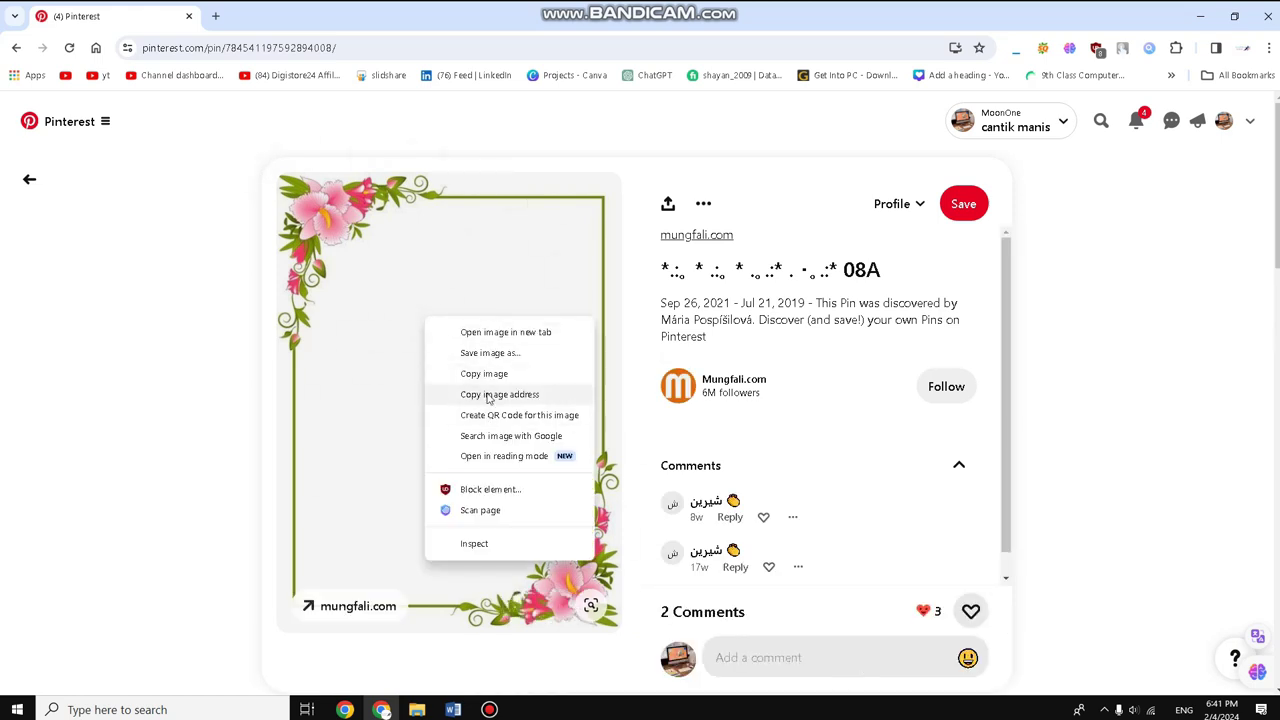
{"action": "left_click", "coordinate": [492, 355]}
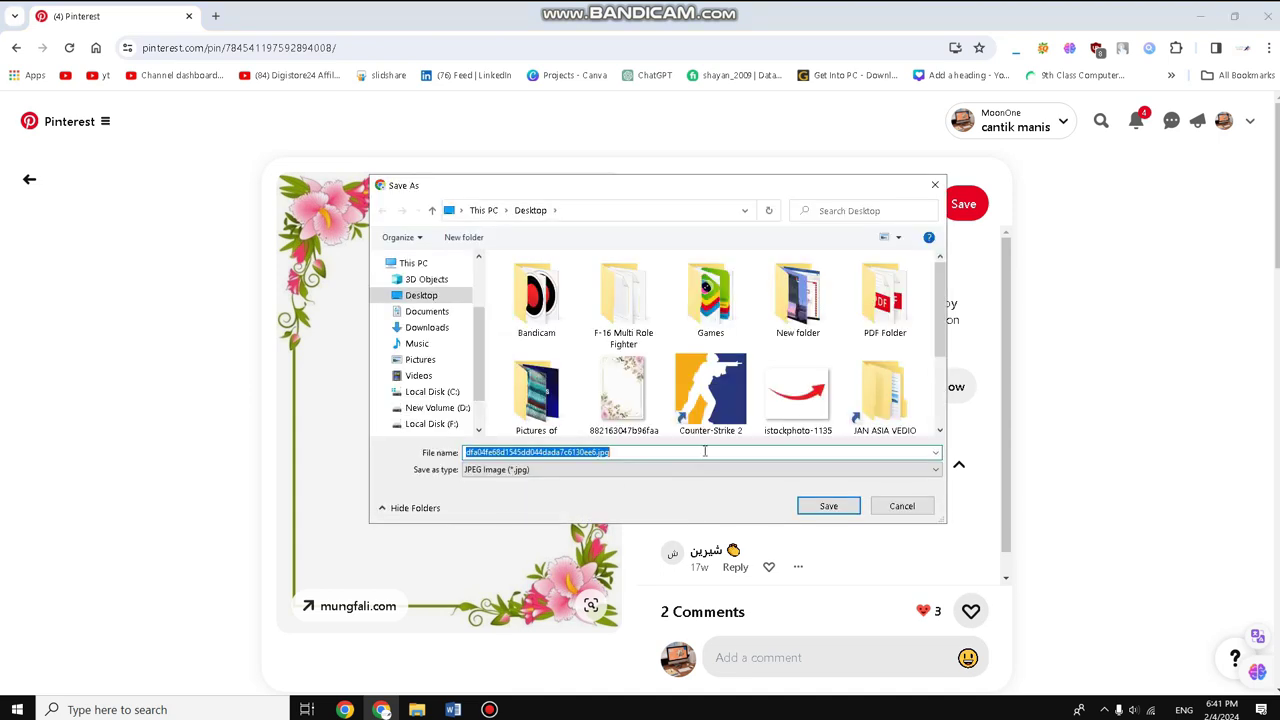
{"action": "left_click", "coordinate": [828, 508]}
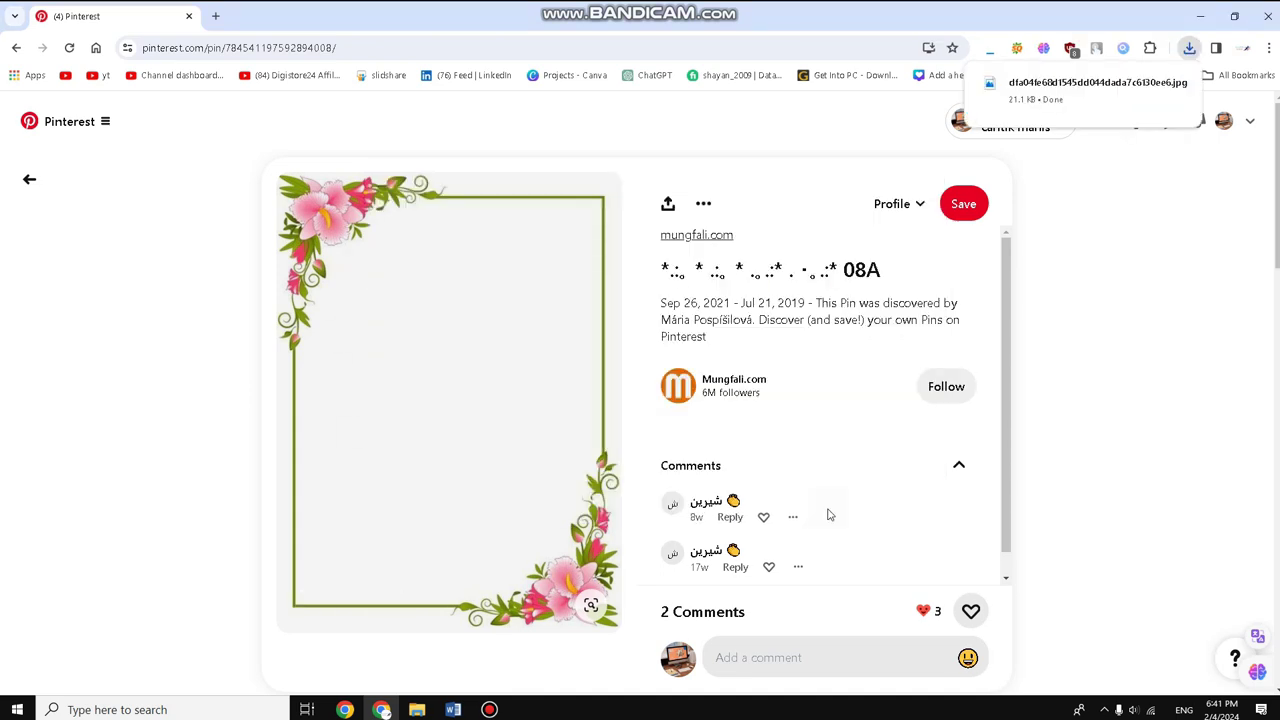
{"action": "mouse_move", "coordinate": [1070, 90]}
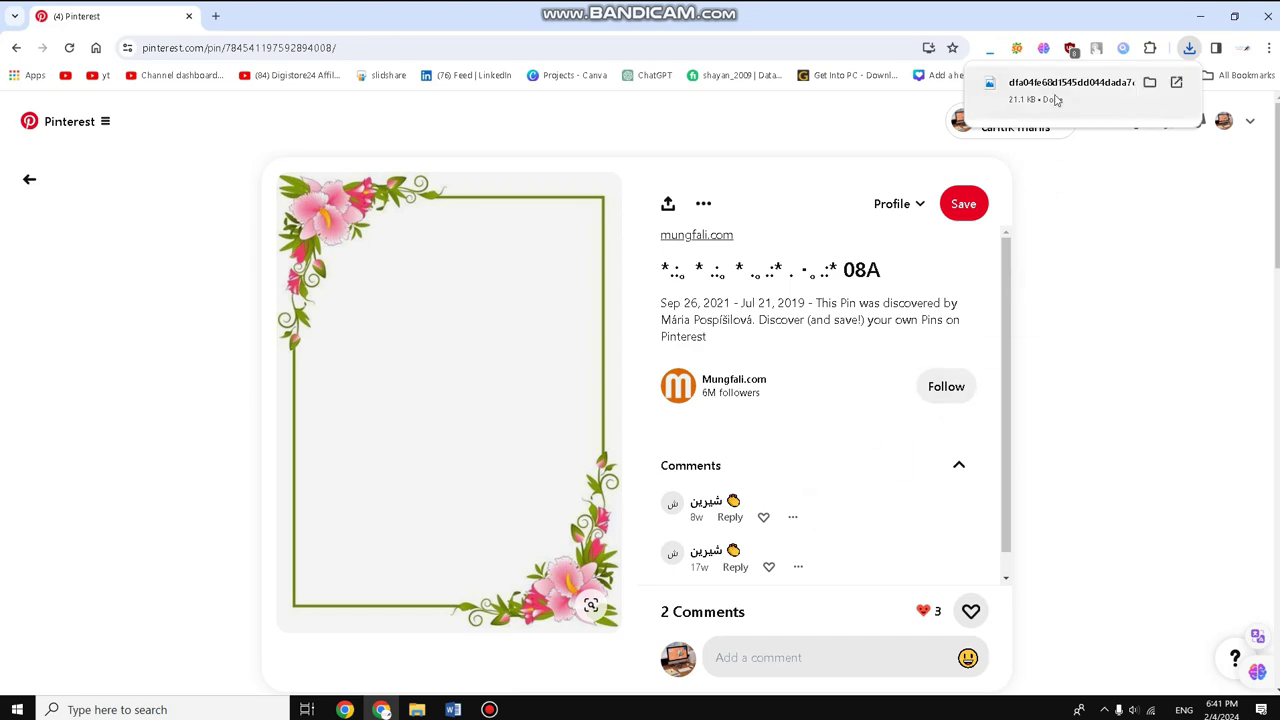
{"action": "left_click", "coordinate": [1030, 88]}
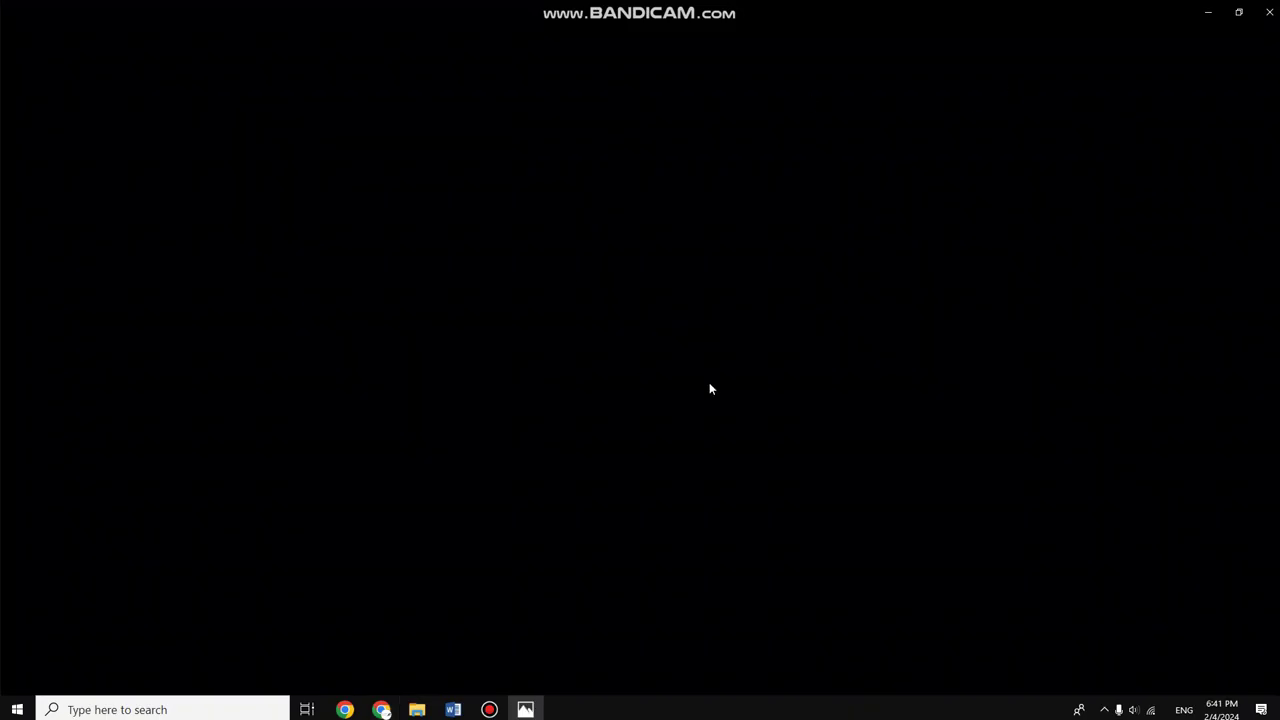
{"action": "left_click", "coordinate": [1234, 16]}
{"action": "left_click_drag", "start_coordinate": [931, 70], "coordinate": [737, 98]}
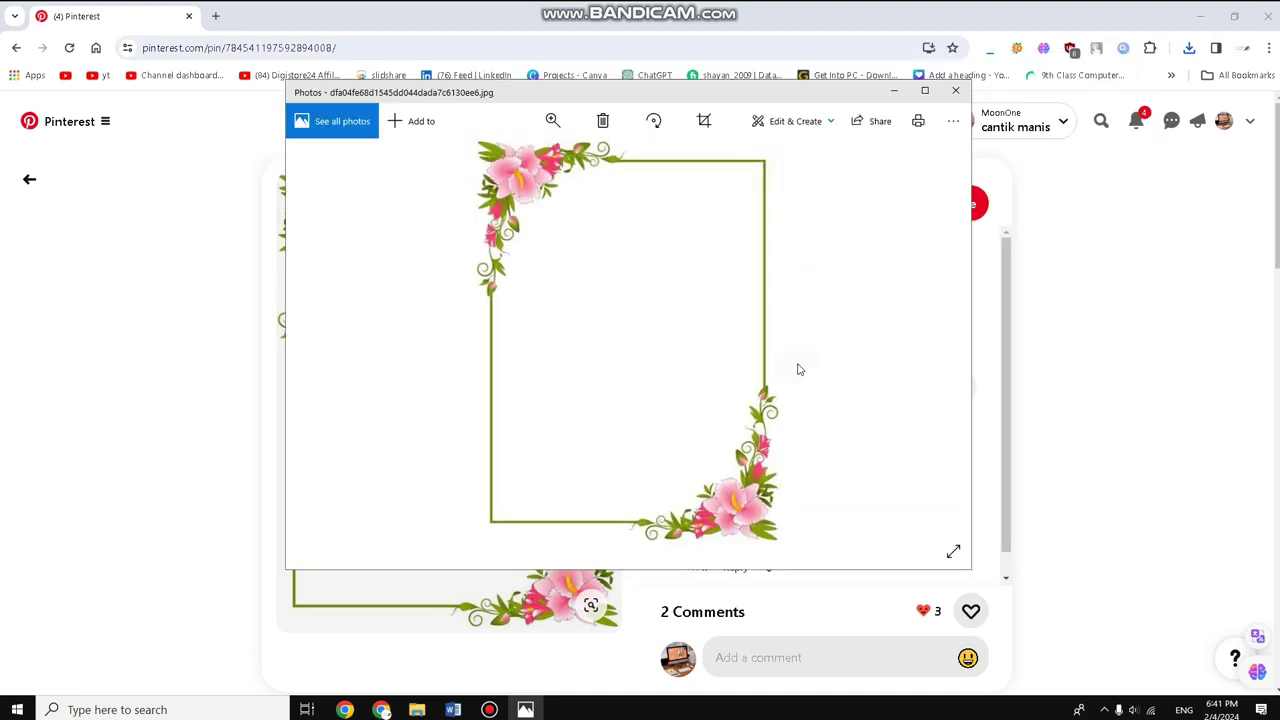
{"action": "left_click", "coordinate": [955, 90]}
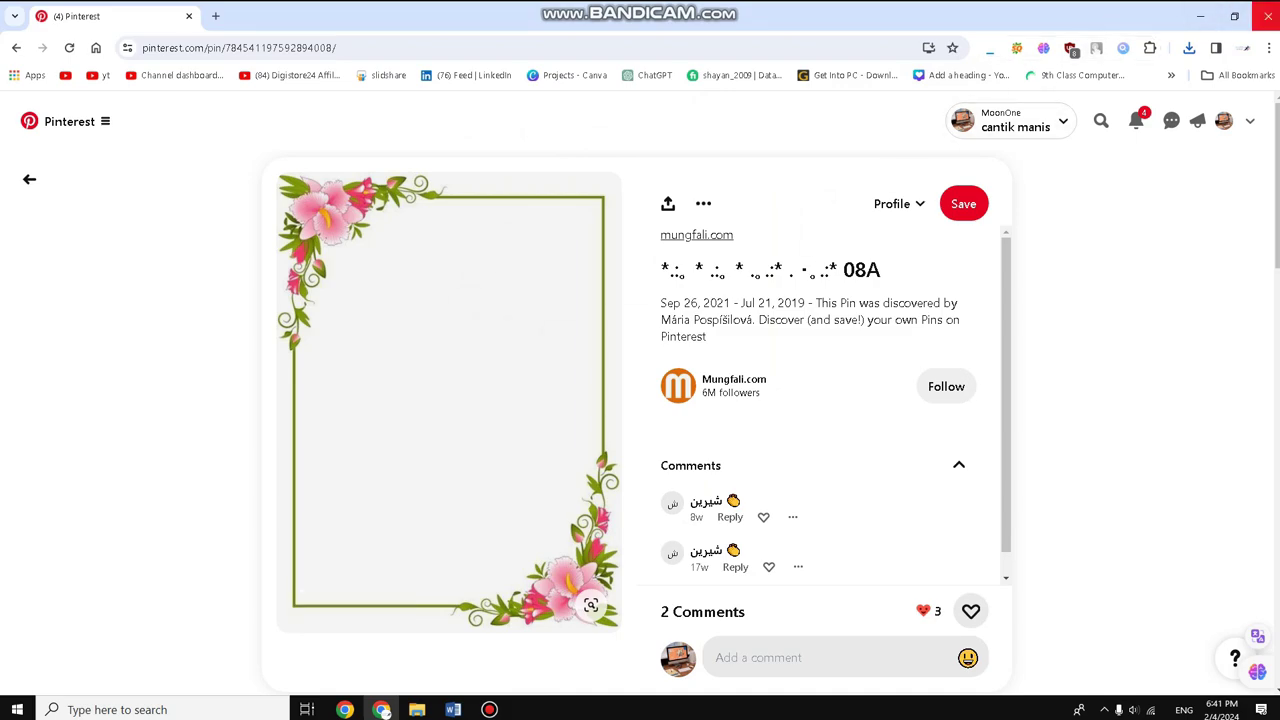
Minimize Chrome and open the desktop's New Microsoft Word Document in a maximized window
{"action": "left_click", "coordinate": [1268, 16]}
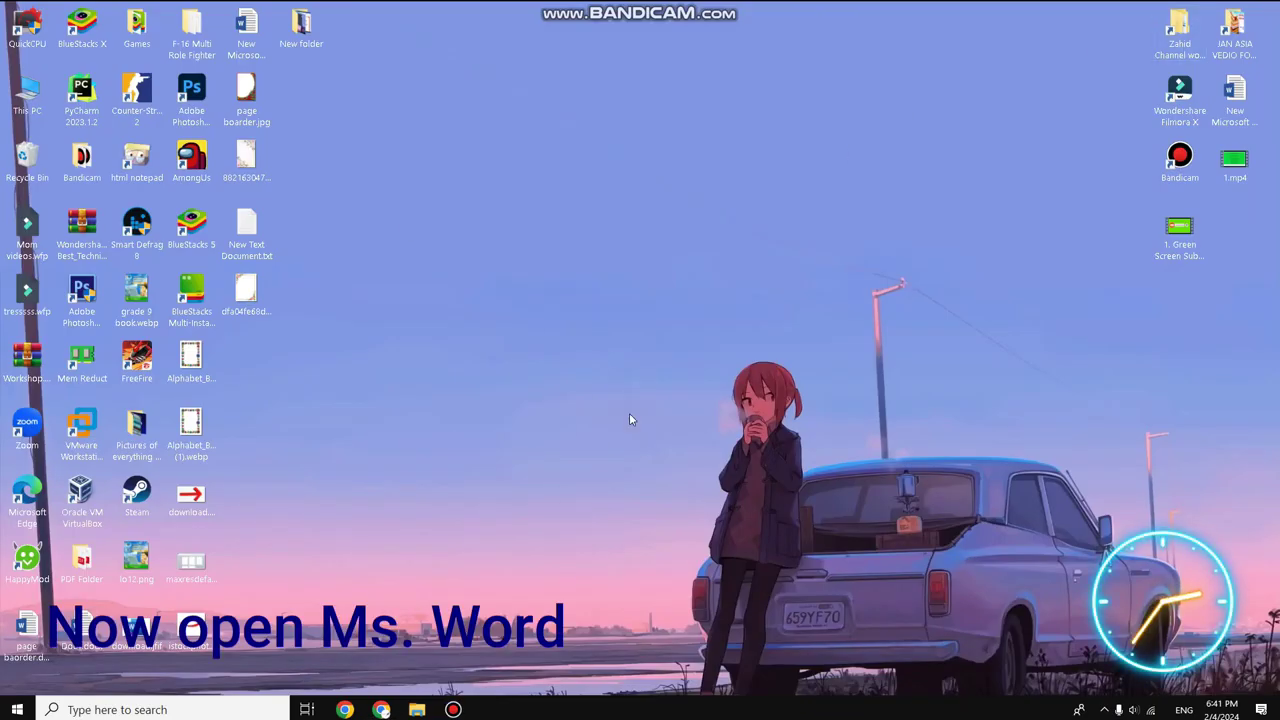
{"action": "double_click", "coordinate": [1236, 92]}
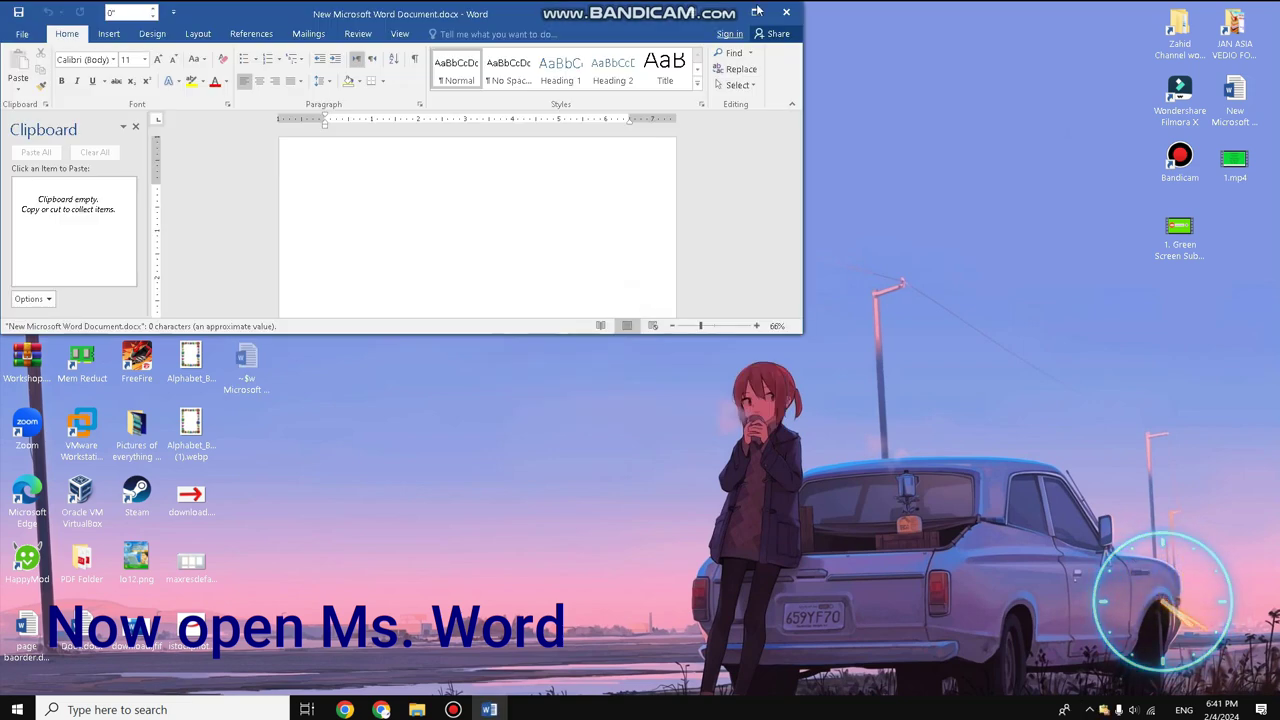
{"action": "left_click", "coordinate": [755, 12]}
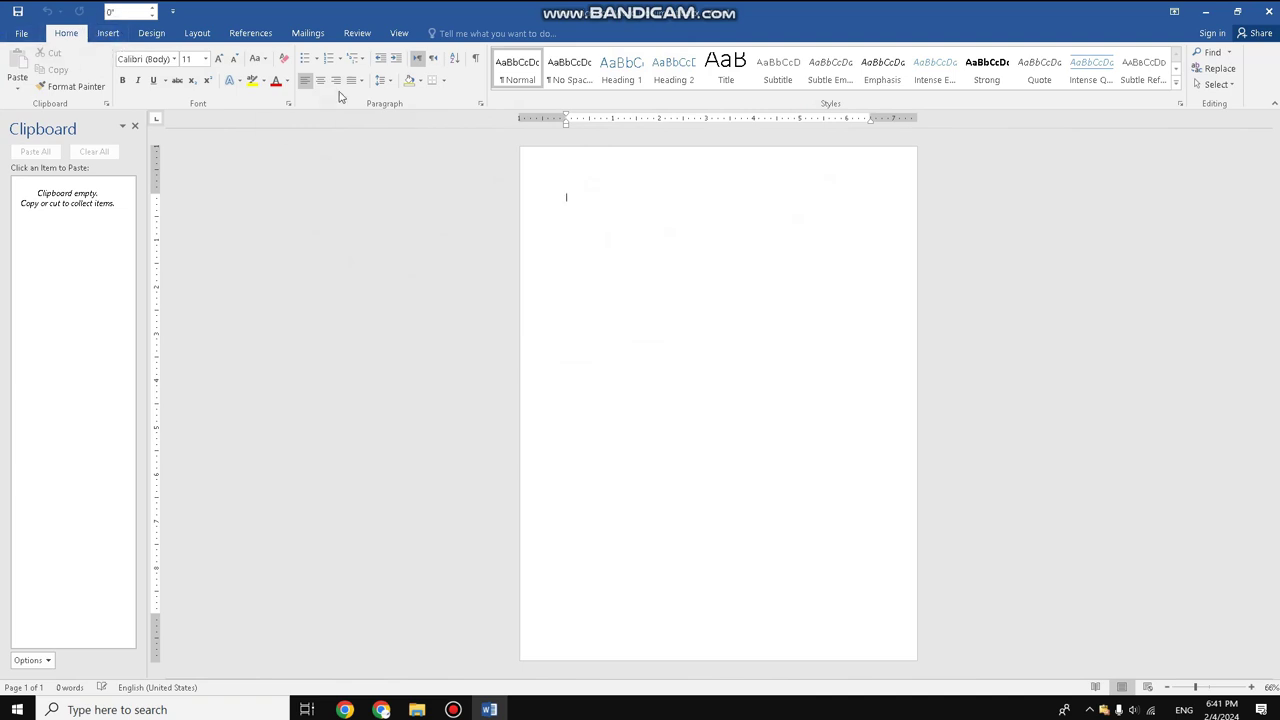
Insert the downloaded flower frame JPEG from the Desktop into the blank page
{"action": "left_click", "coordinate": [112, 36]}
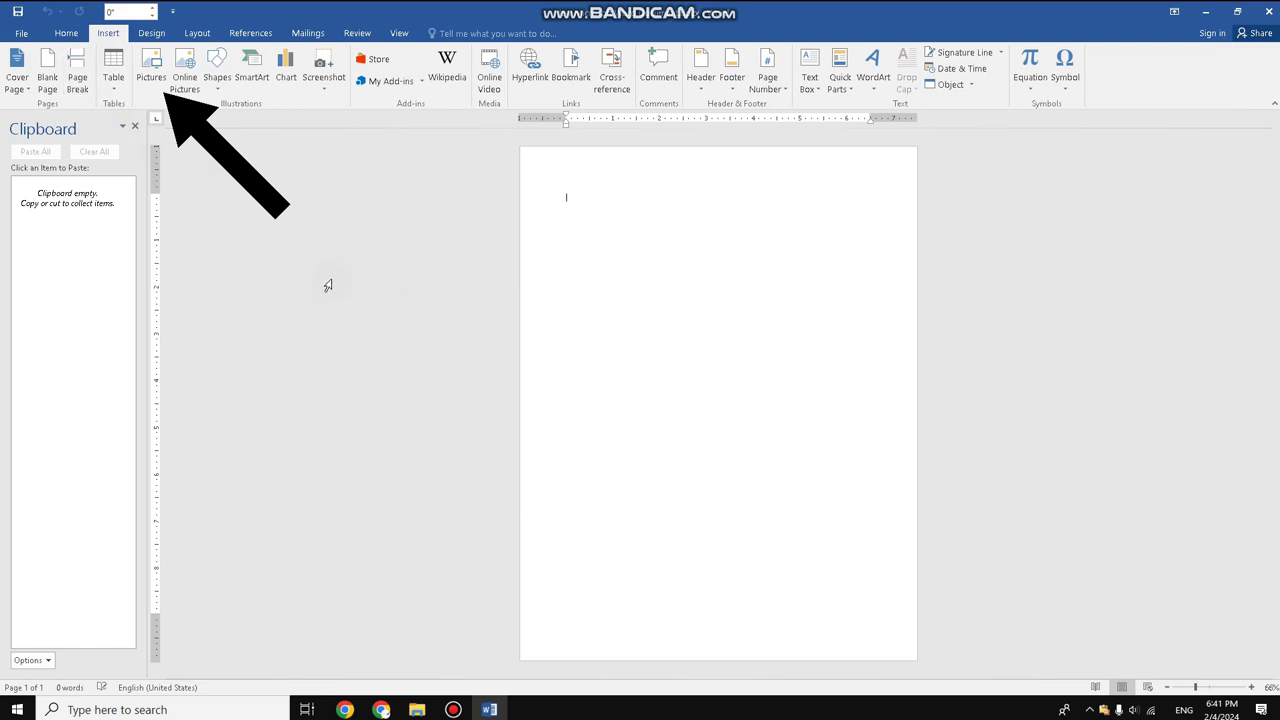
{"action": "left_click", "coordinate": [156, 99]}
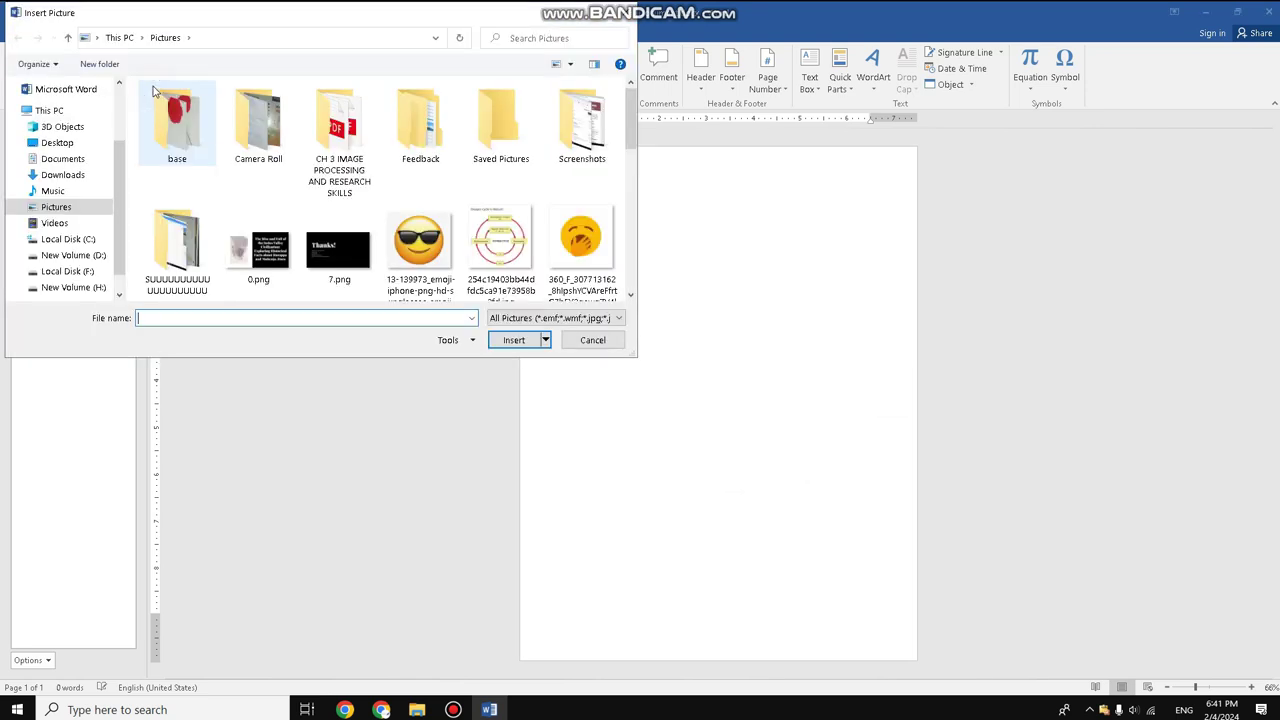
{"action": "left_click", "coordinate": [57, 143]}
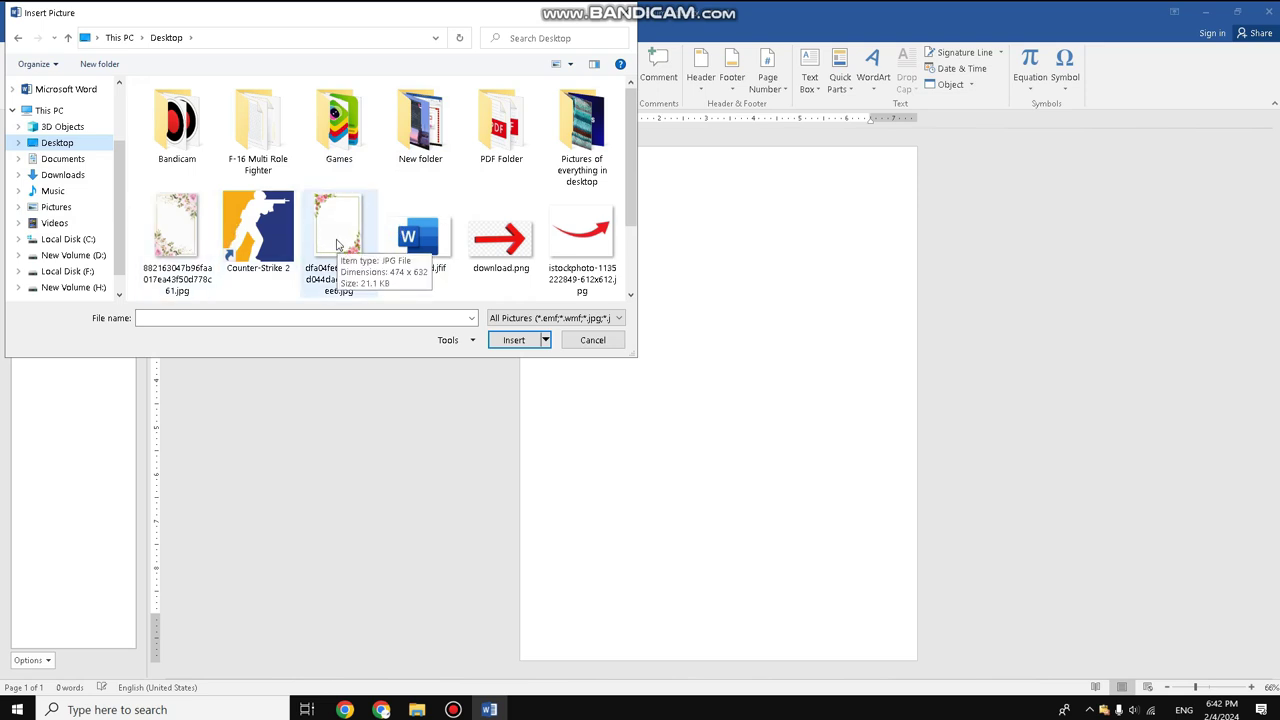
{"action": "left_click", "coordinate": [337, 245]}
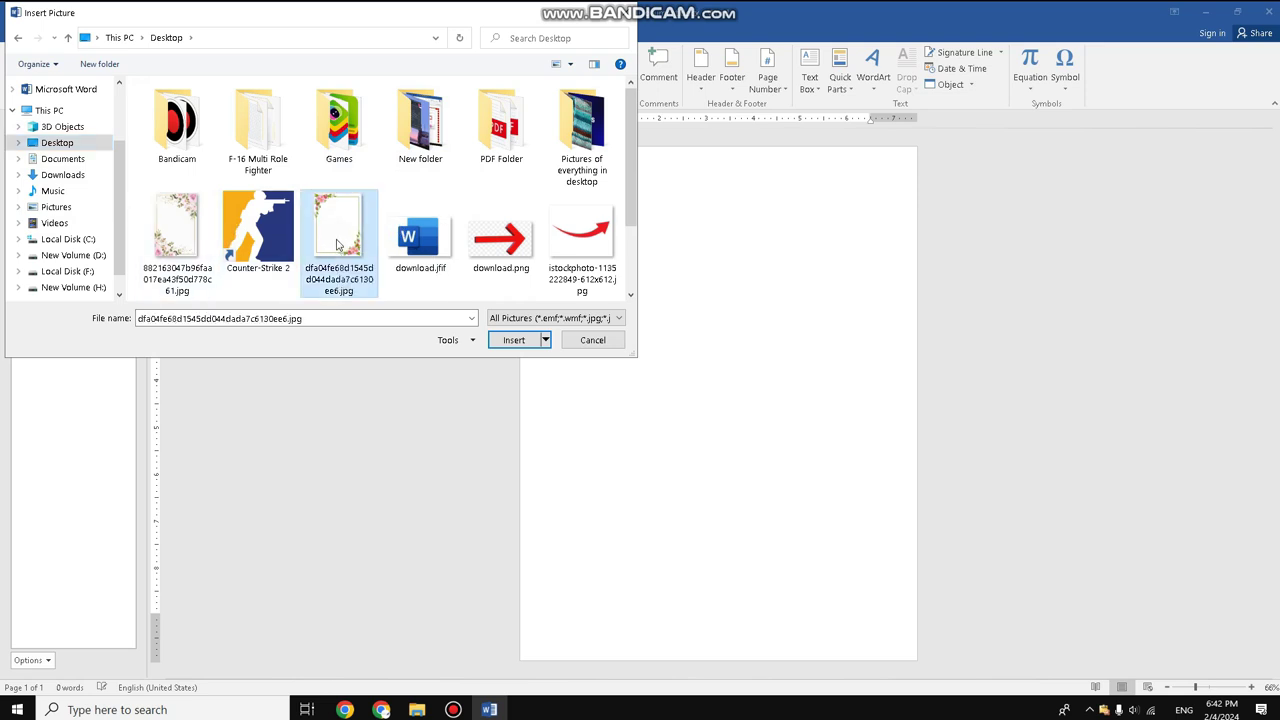
{"action": "left_click", "coordinate": [525, 345]}
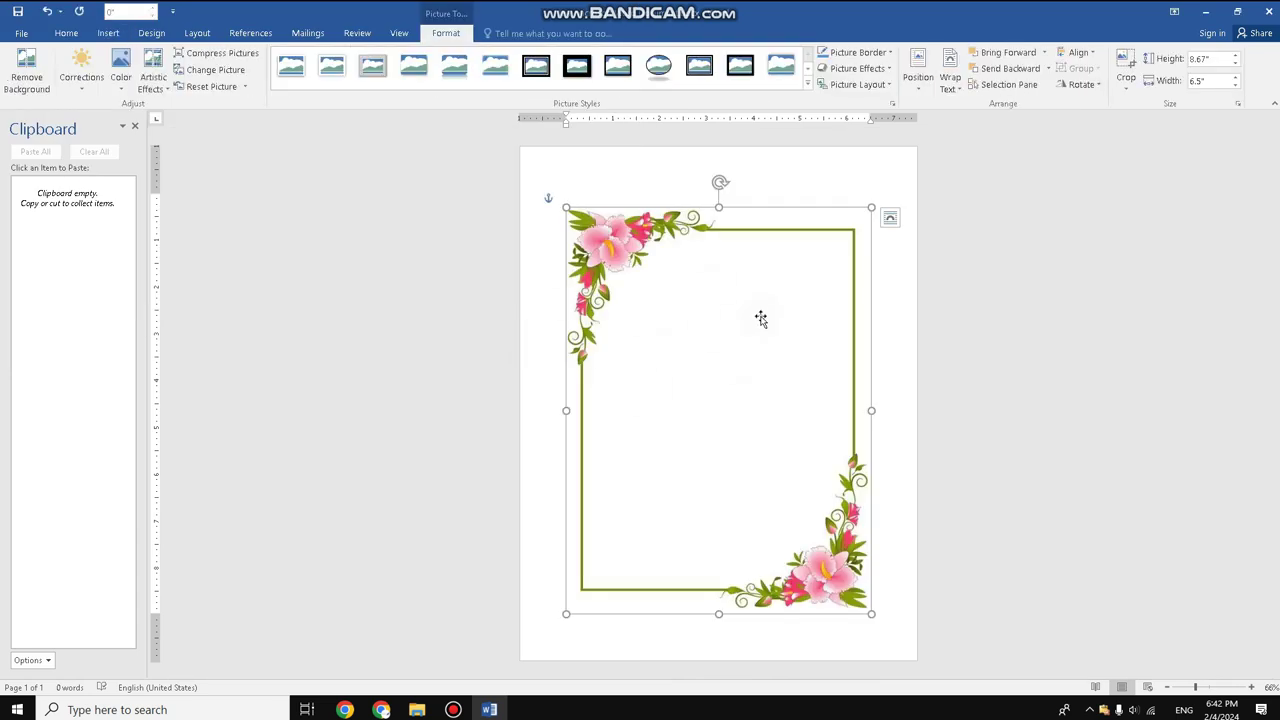
Set the flower frame to Behind Text and stretch it out to the page edges
{"action": "right_click", "coordinate": [752, 314]}
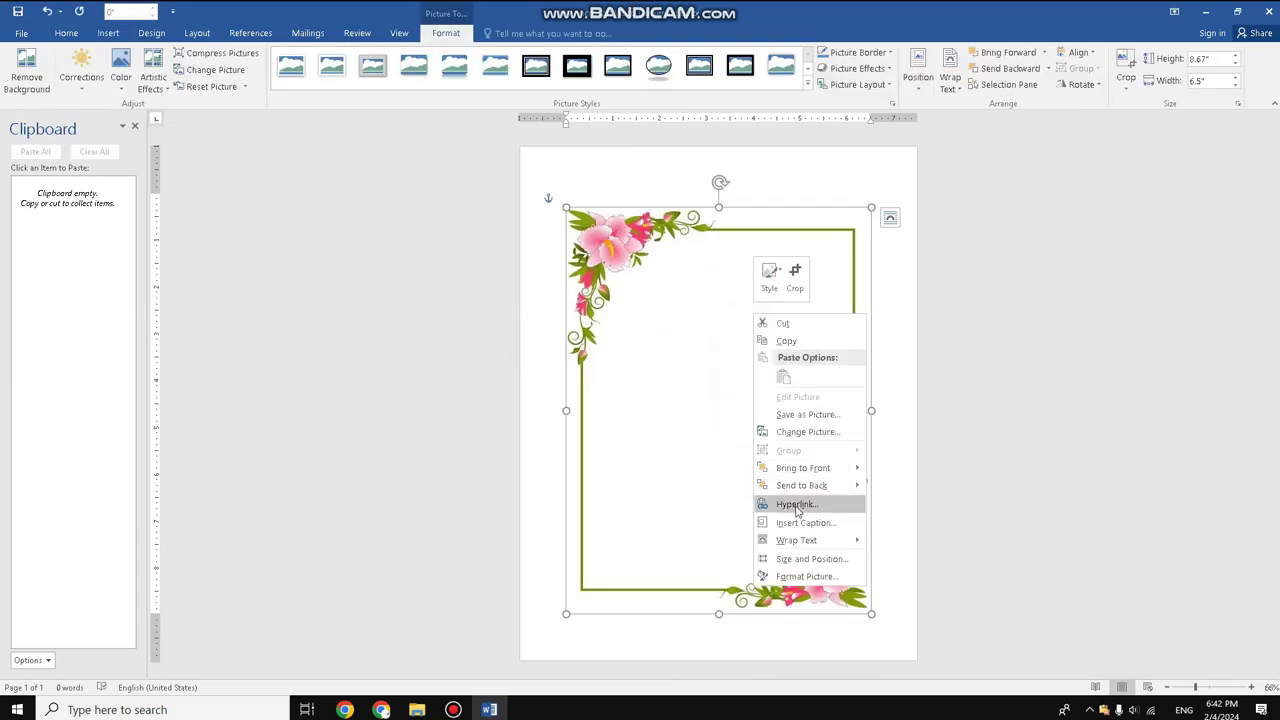
{"action": "mouse_move", "coordinate": [805, 580]}
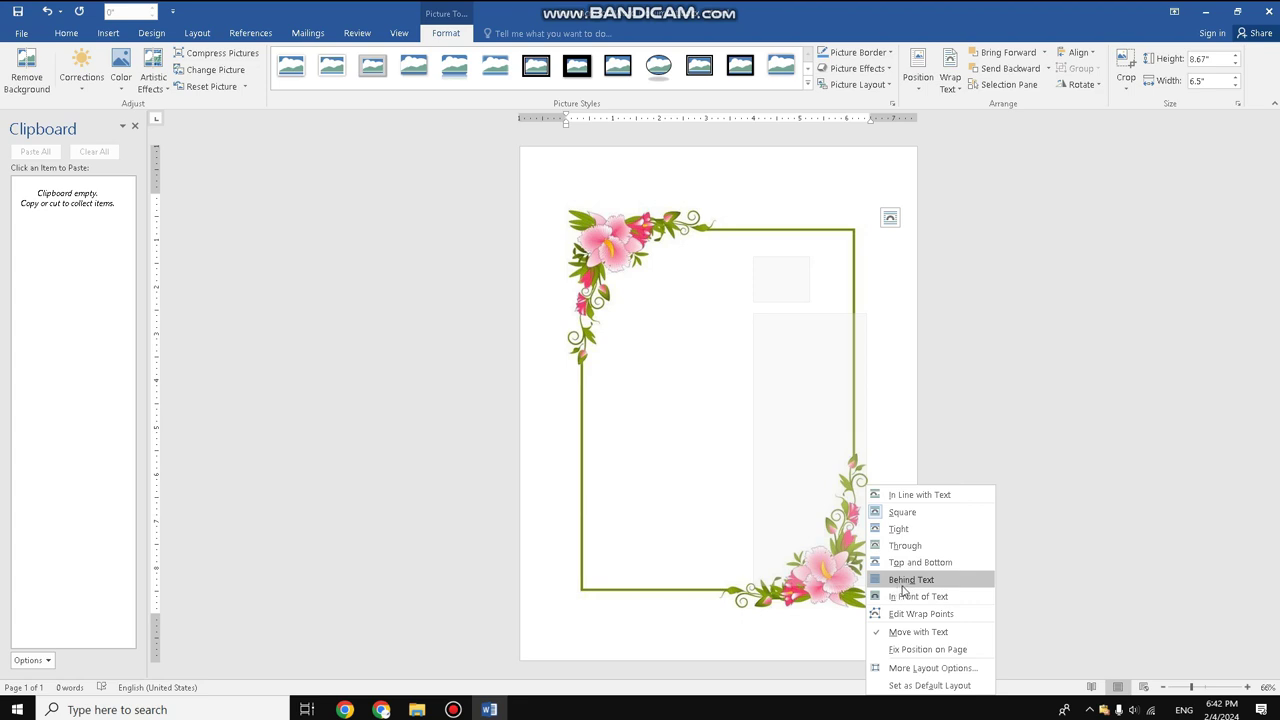
{"action": "left_click", "coordinate": [906, 580]}
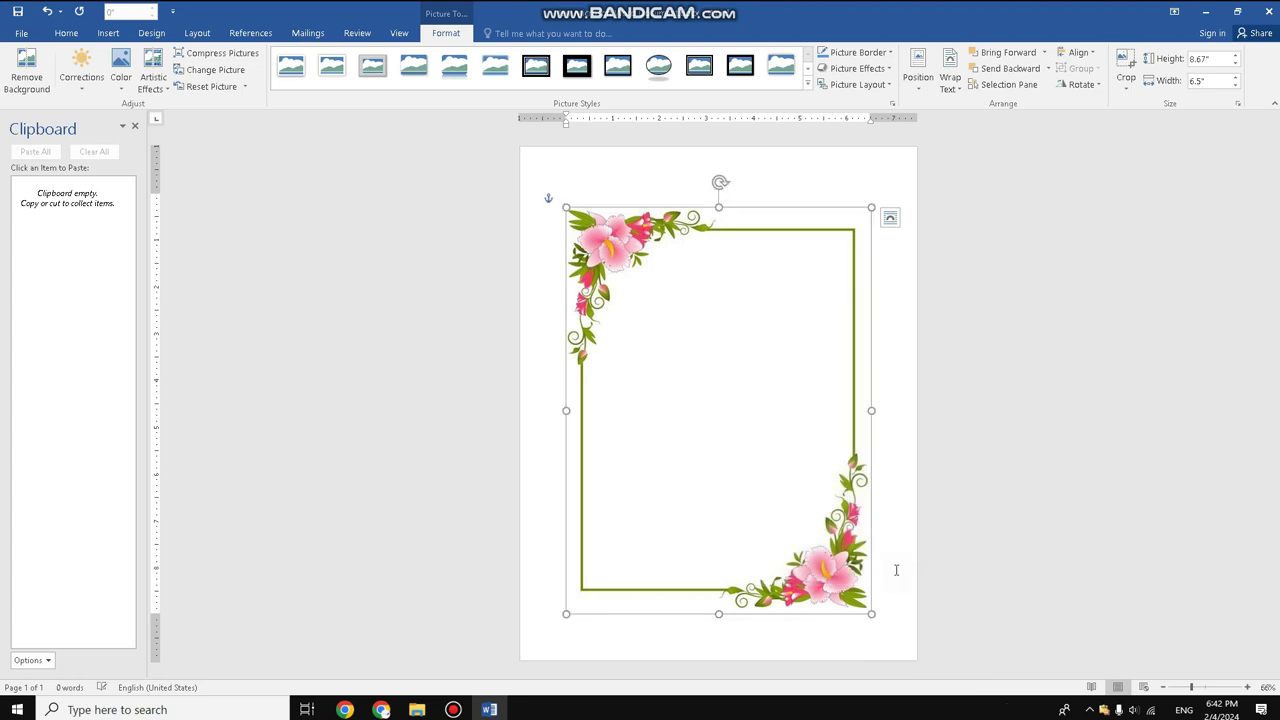
{"action": "left_click_drag", "start_coordinate": [872, 208], "coordinate": [914, 148]}
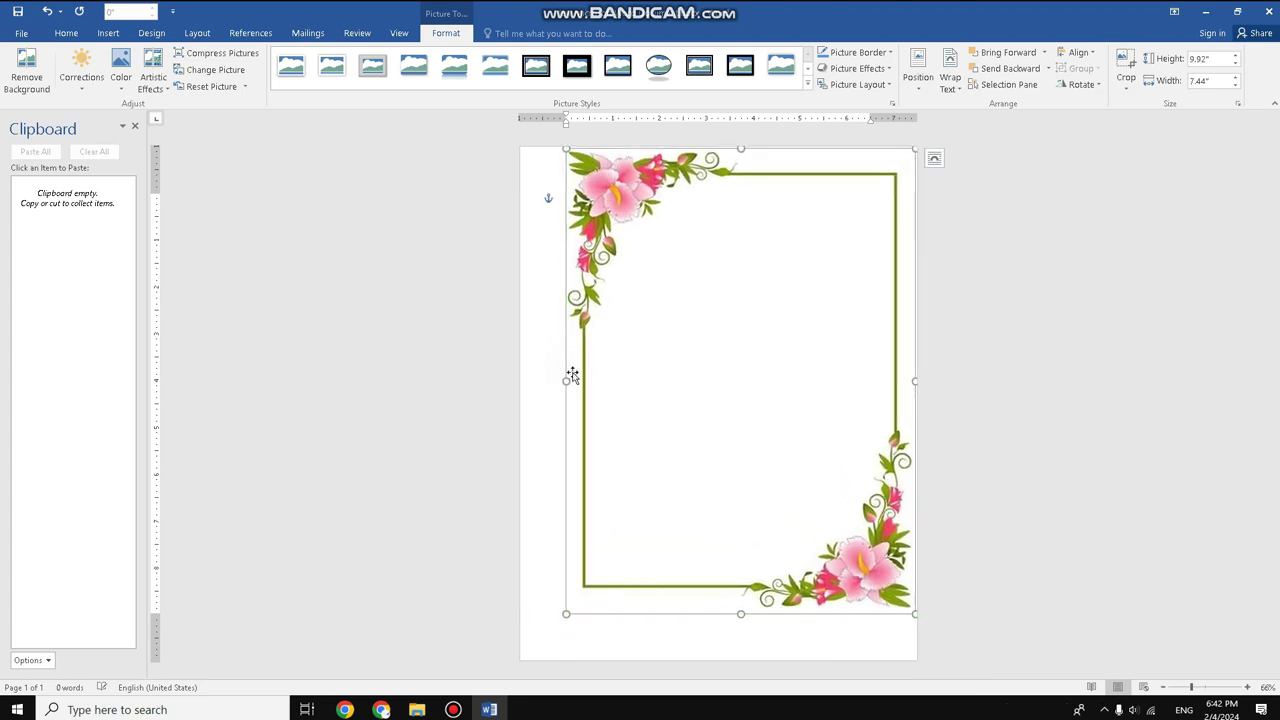
{"action": "left_click_drag", "start_coordinate": [566, 410], "coordinate": [521, 410]}
{"action": "left_click_drag", "start_coordinate": [717, 616], "coordinate": [717, 660]}
{"action": "left_click", "coordinate": [714, 348]}
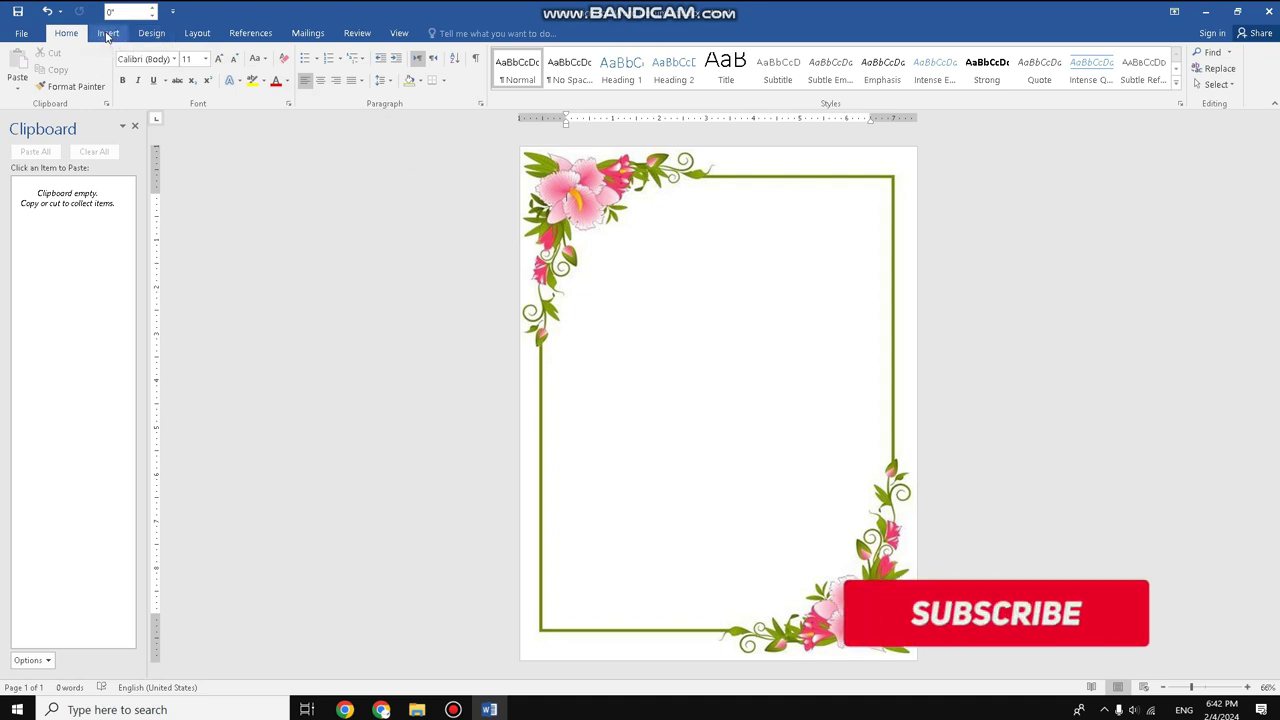
Insert a Simple Text Box and set its layout to In Front of Text
{"action": "left_click", "coordinate": [108, 33]}
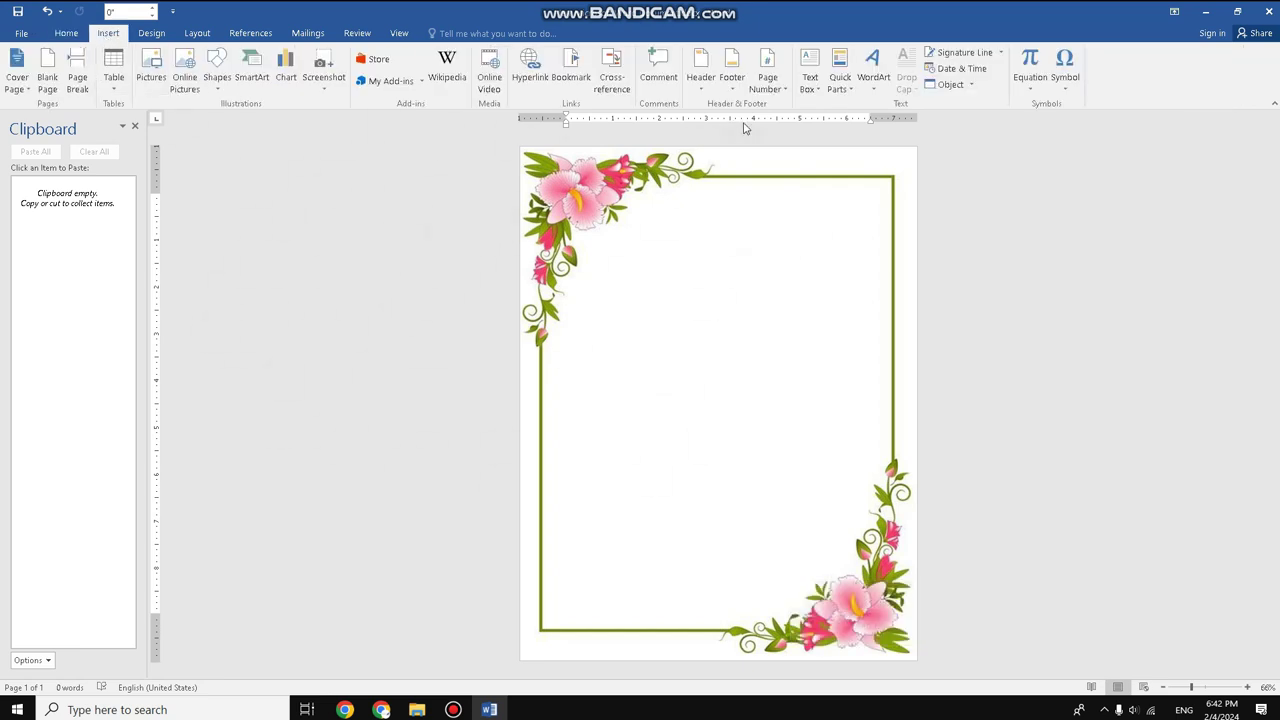
{"action": "left_click", "coordinate": [809, 89]}
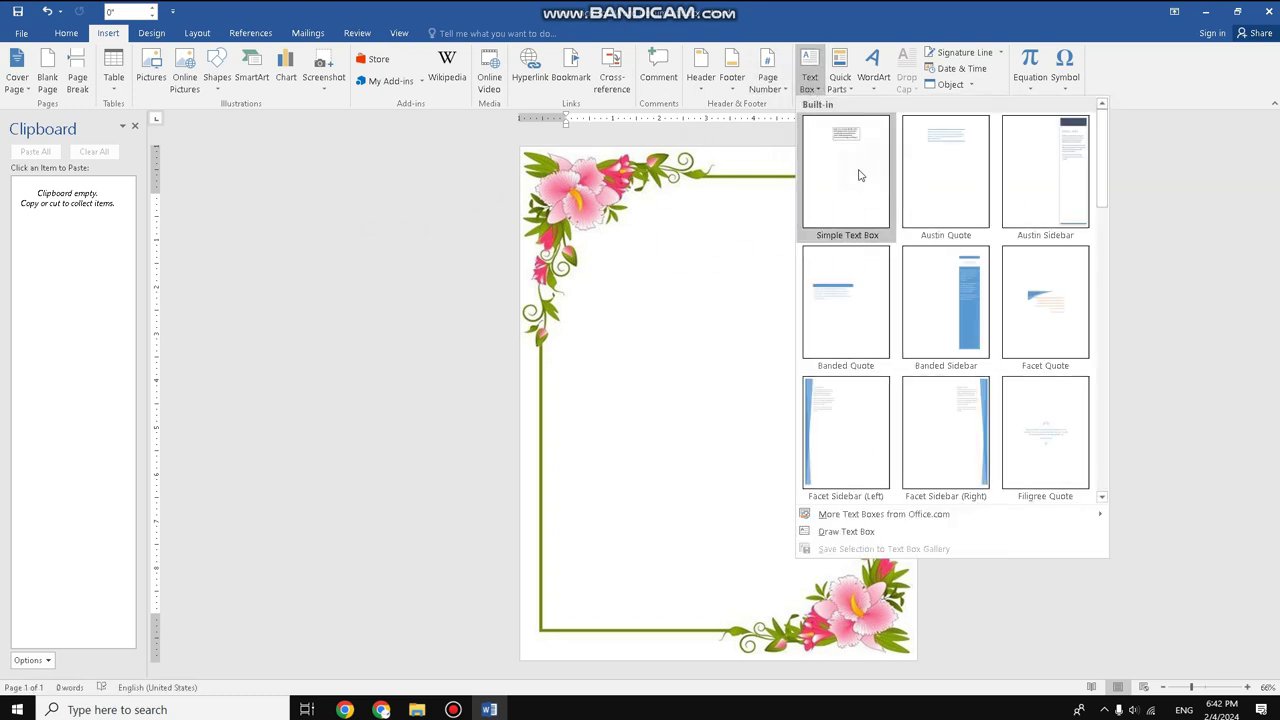
{"action": "left_click", "coordinate": [858, 175]}
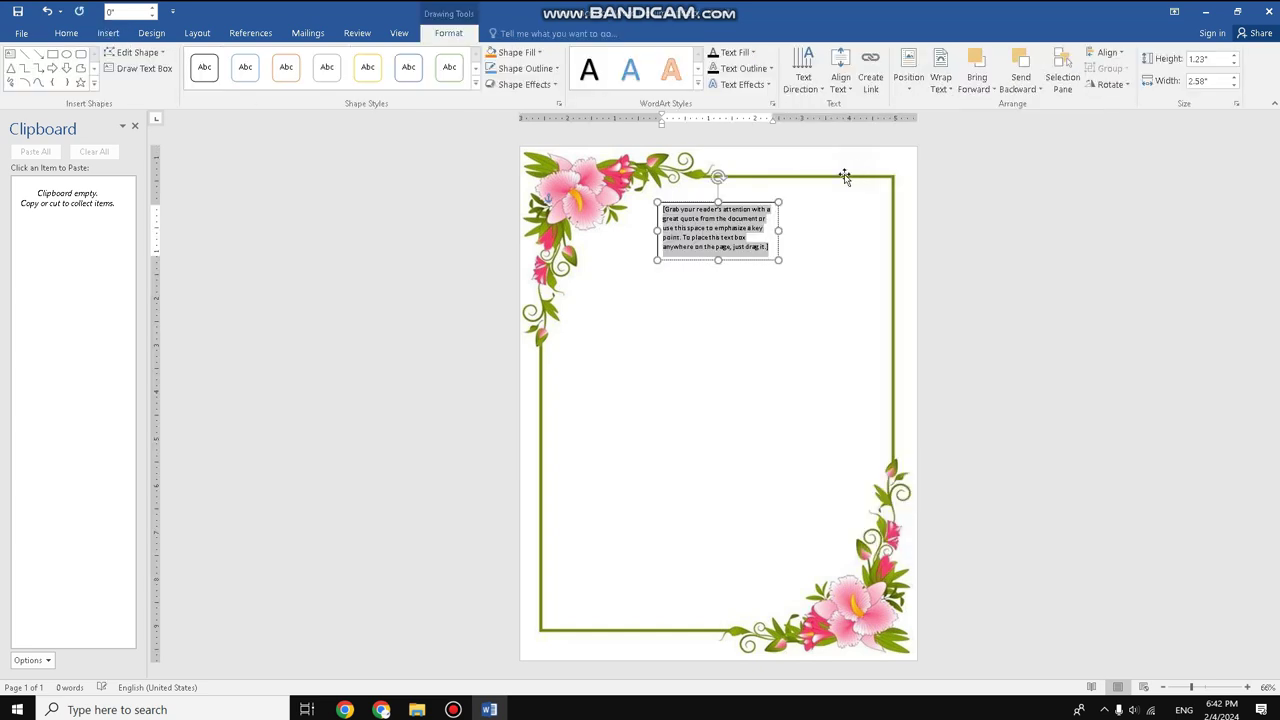
{"action": "right_click", "coordinate": [743, 265]}
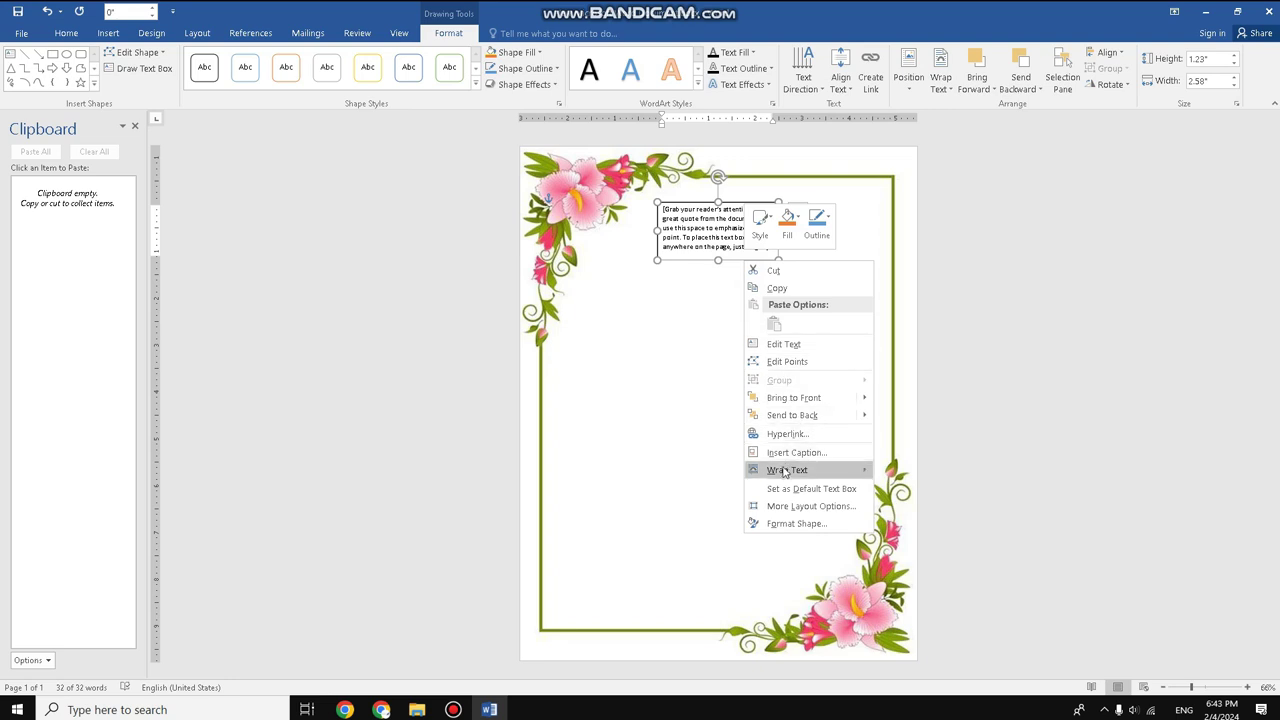
{"action": "mouse_move", "coordinate": [800, 474]}
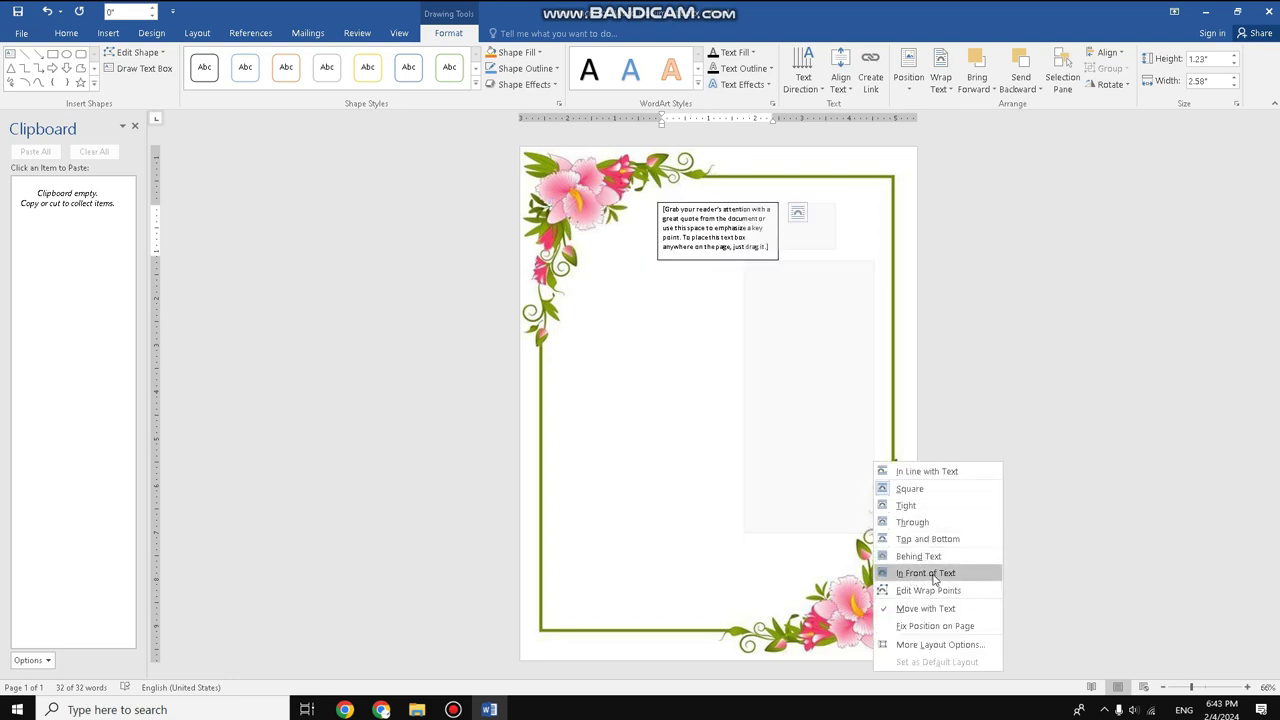
{"action": "left_click", "coordinate": [920, 573]}
Give the text box No Outline and No Fill
{"action": "left_click", "coordinate": [520, 68]}
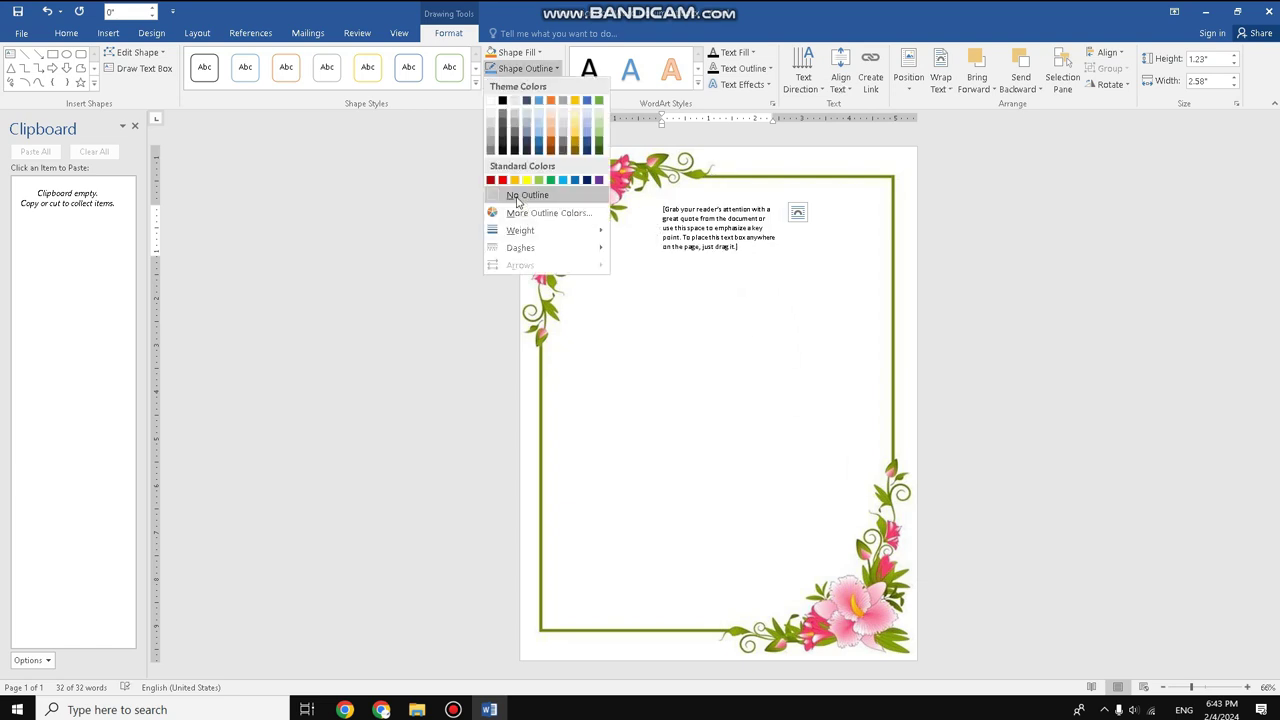
{"action": "left_click", "coordinate": [522, 195]}
{"action": "left_click", "coordinate": [516, 52]}
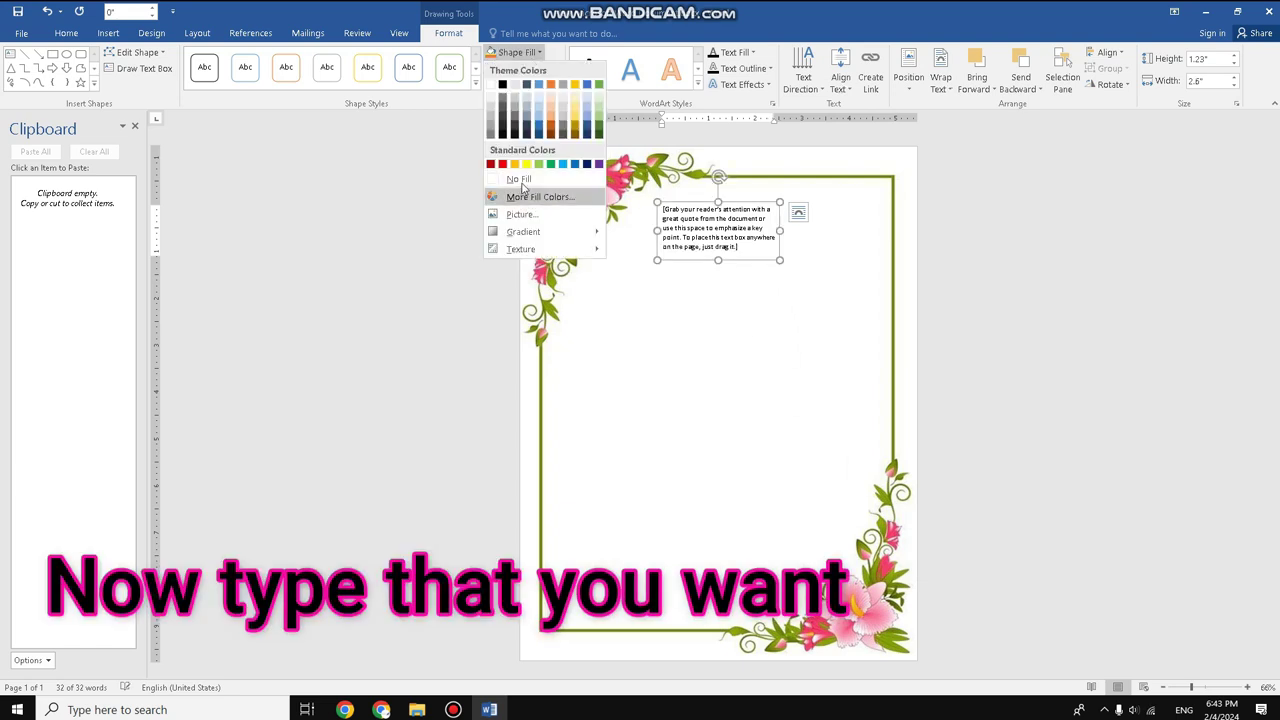
{"action": "left_click", "coordinate": [519, 179]}
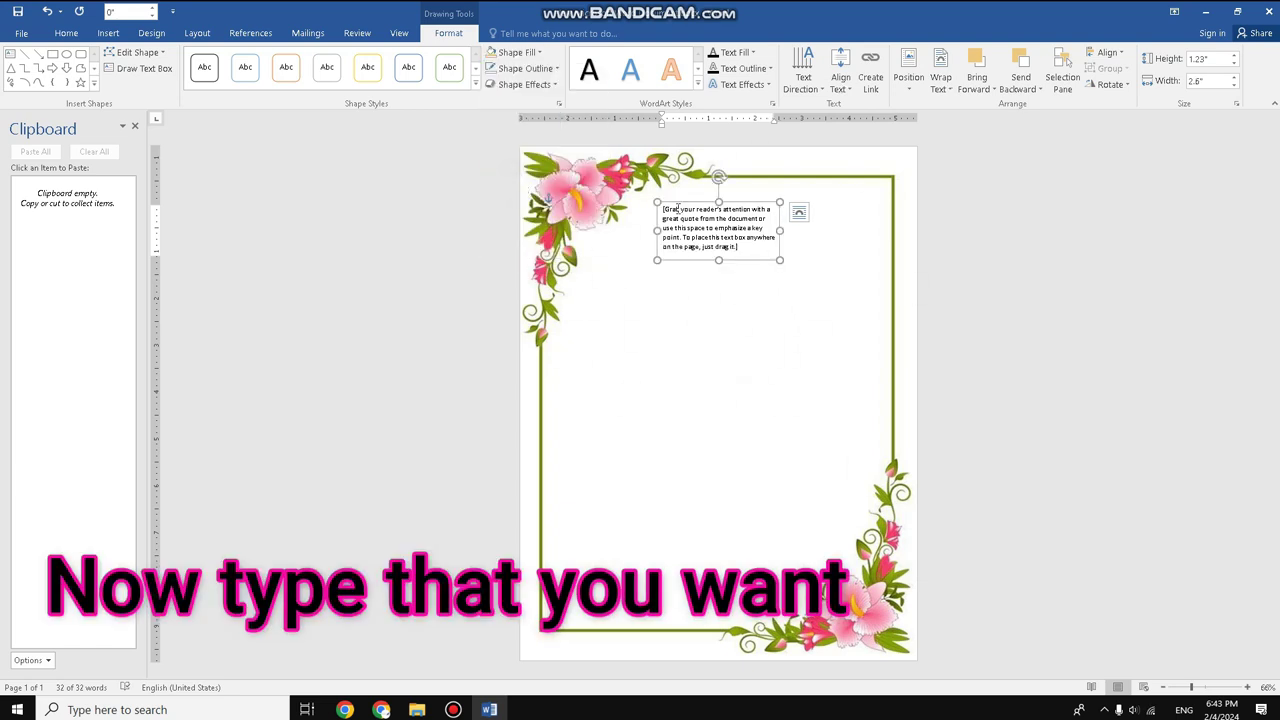
Stretch the text box over the page and type 'Don't forget to Subscribe my Channel'
{"action": "left_click_drag", "start_coordinate": [657, 260], "coordinate": [569, 607]}
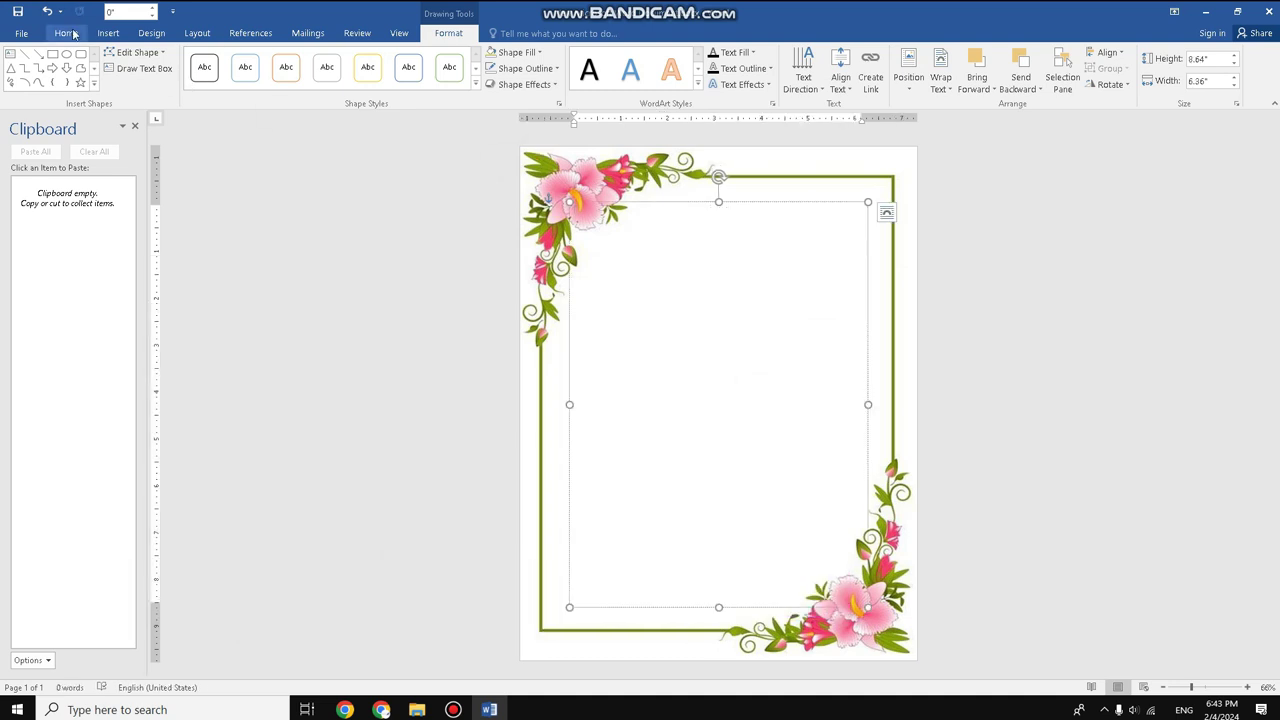
{"action": "left_click", "coordinate": [616, 249]}
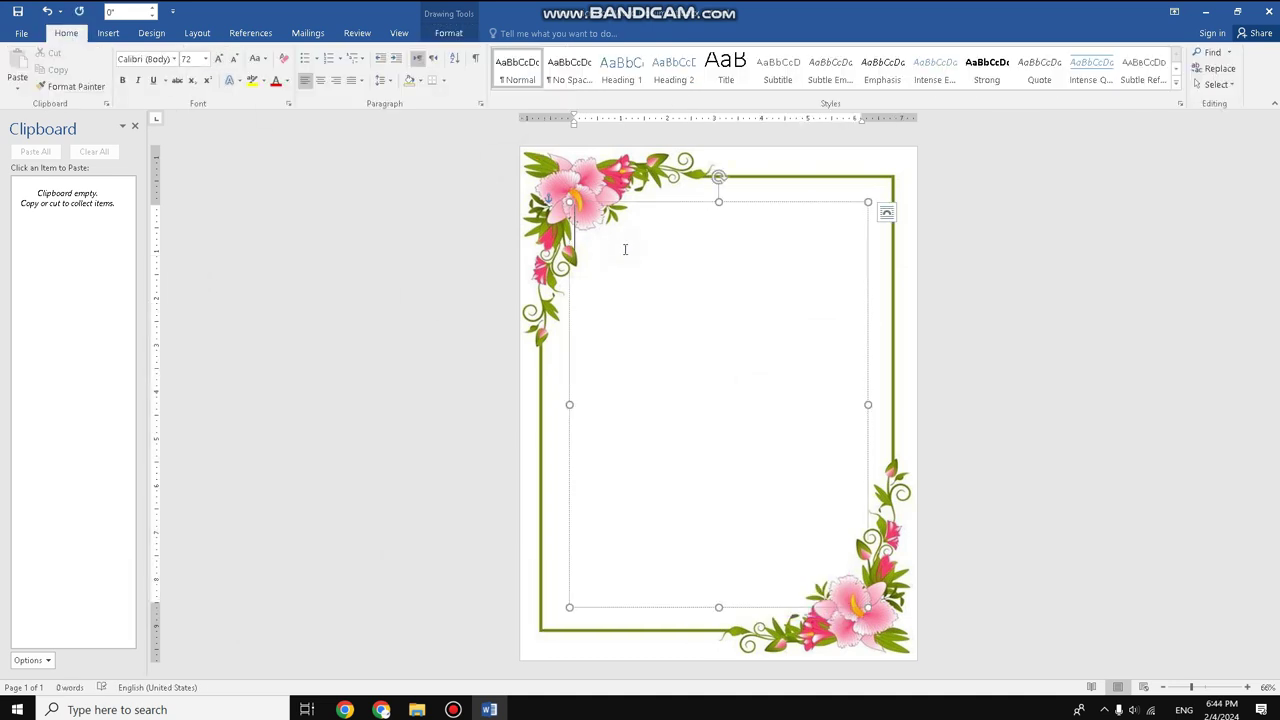
{"action": "type", "text": "Don"}
{"action": "type", "text": "'t "}
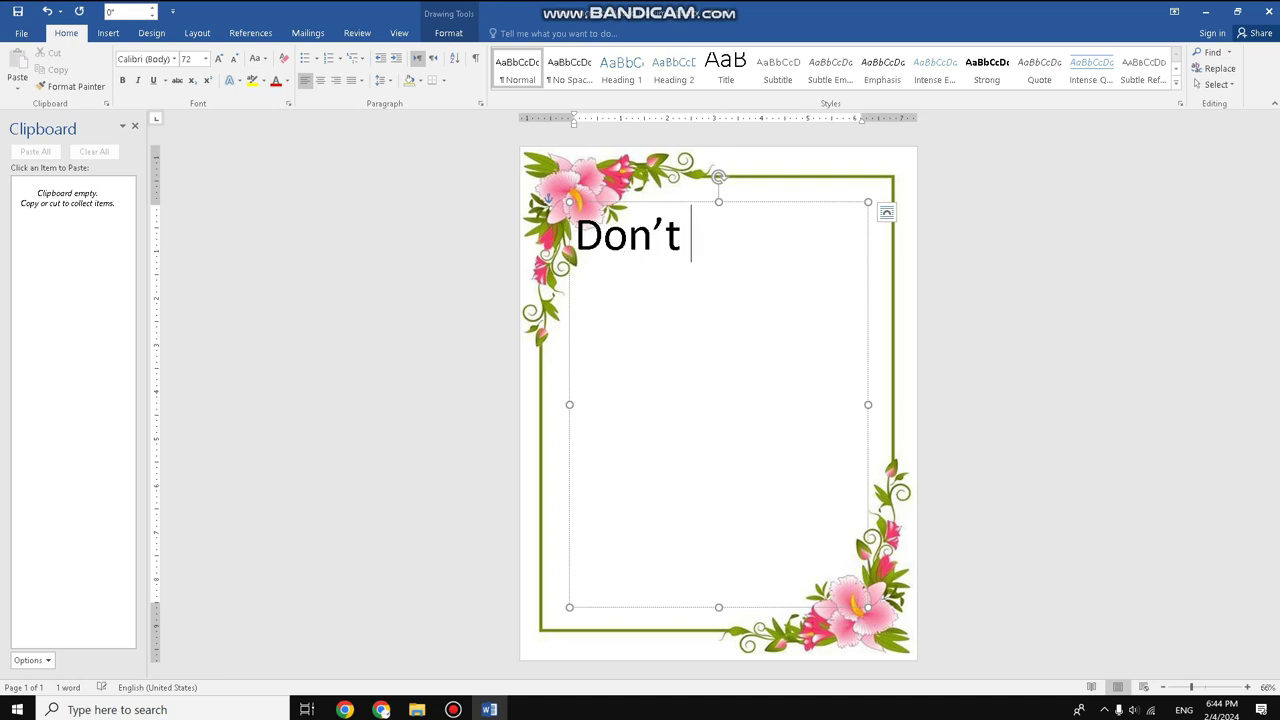
{"action": "type", "text": "forget to Subs"}
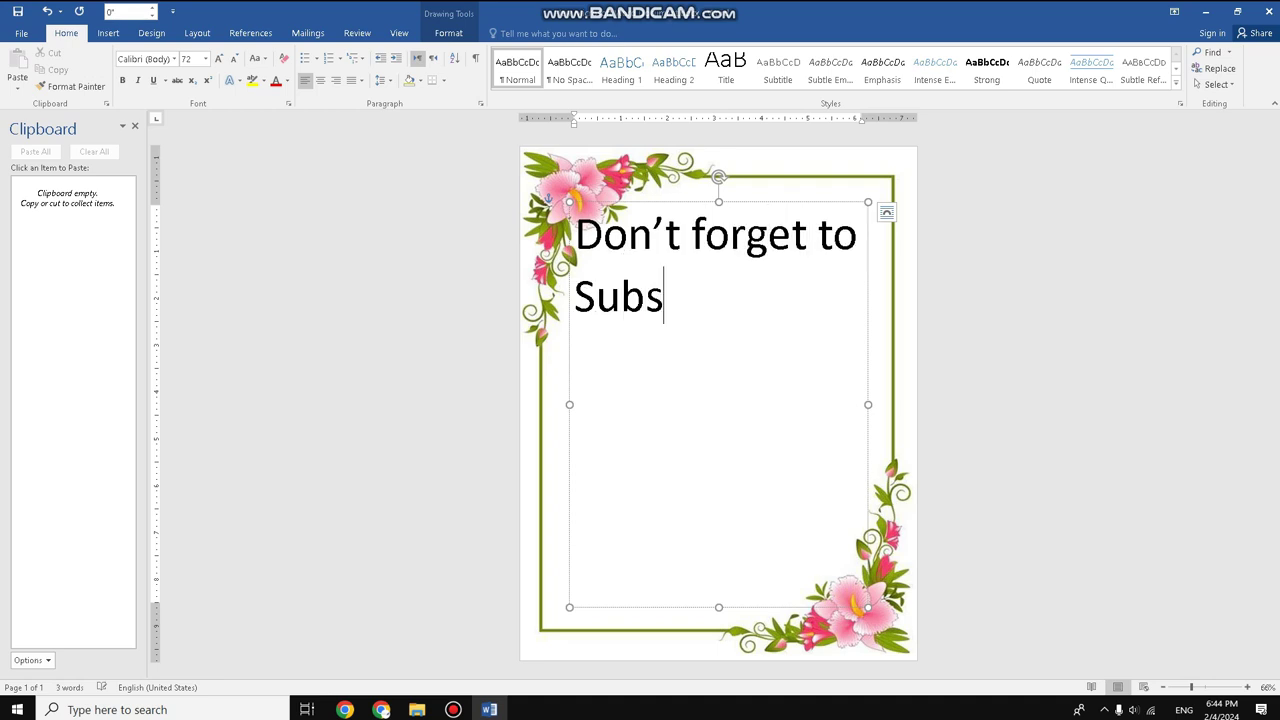
{"action": "type", "text": "cribe my Channel"}
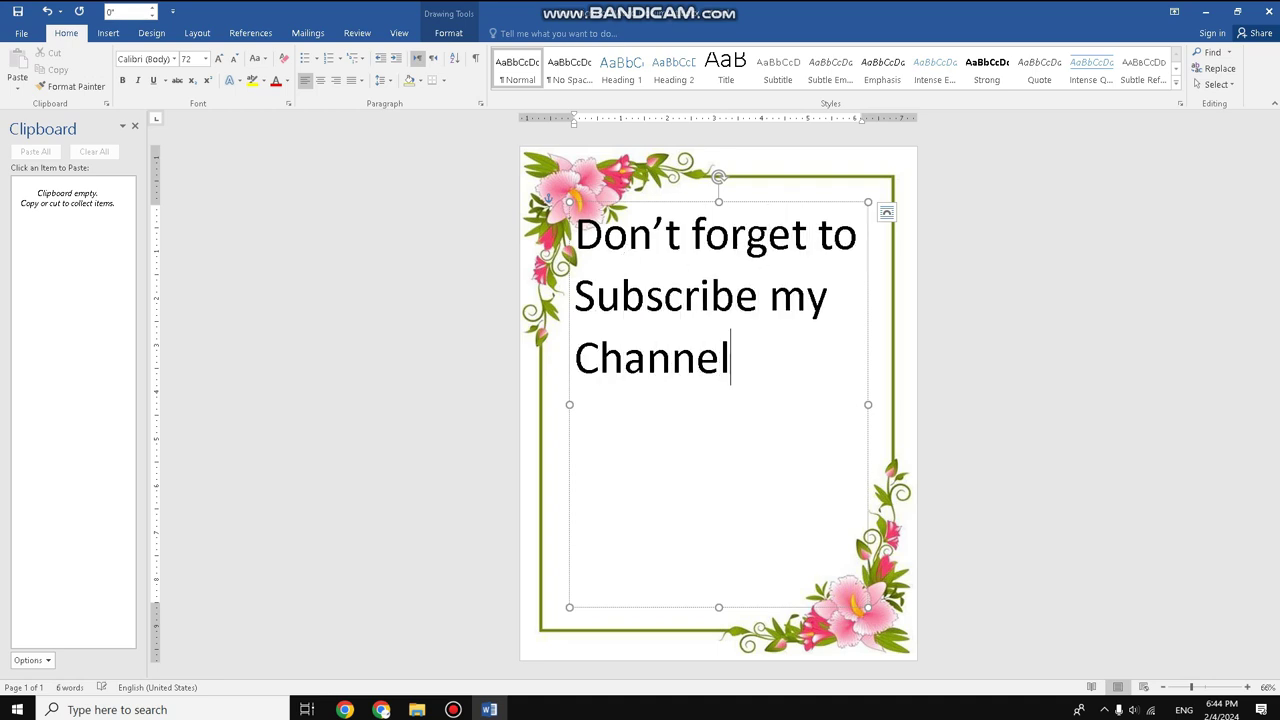
Make the word Subscribe bold and red
{"action": "double_click", "coordinate": [667, 296]}
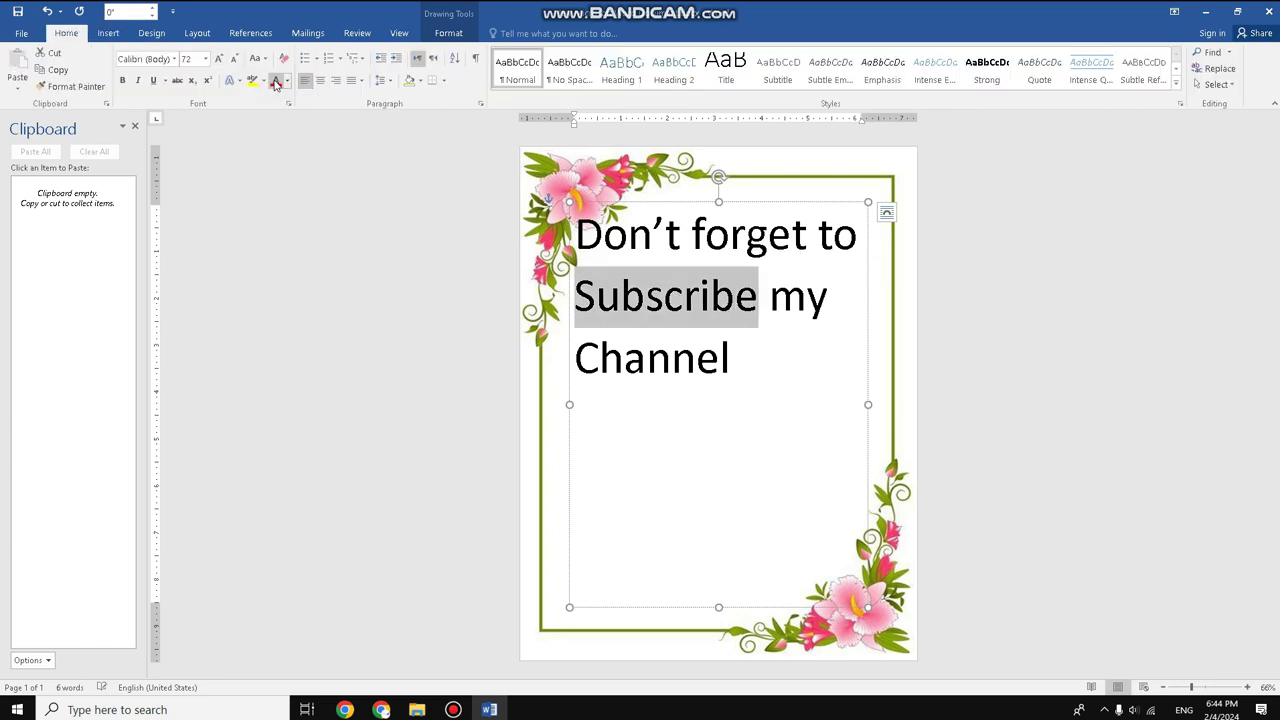
{"action": "key", "text": "ctrl+b"}
{"action": "left_click", "coordinate": [603, 205]}
Make all the text in the box bold and centred
{"action": "key", "text": "ctrl+a"}
{"action": "key", "text": "ctrl+b"}
{"action": "key", "text": "ctrl+e"}
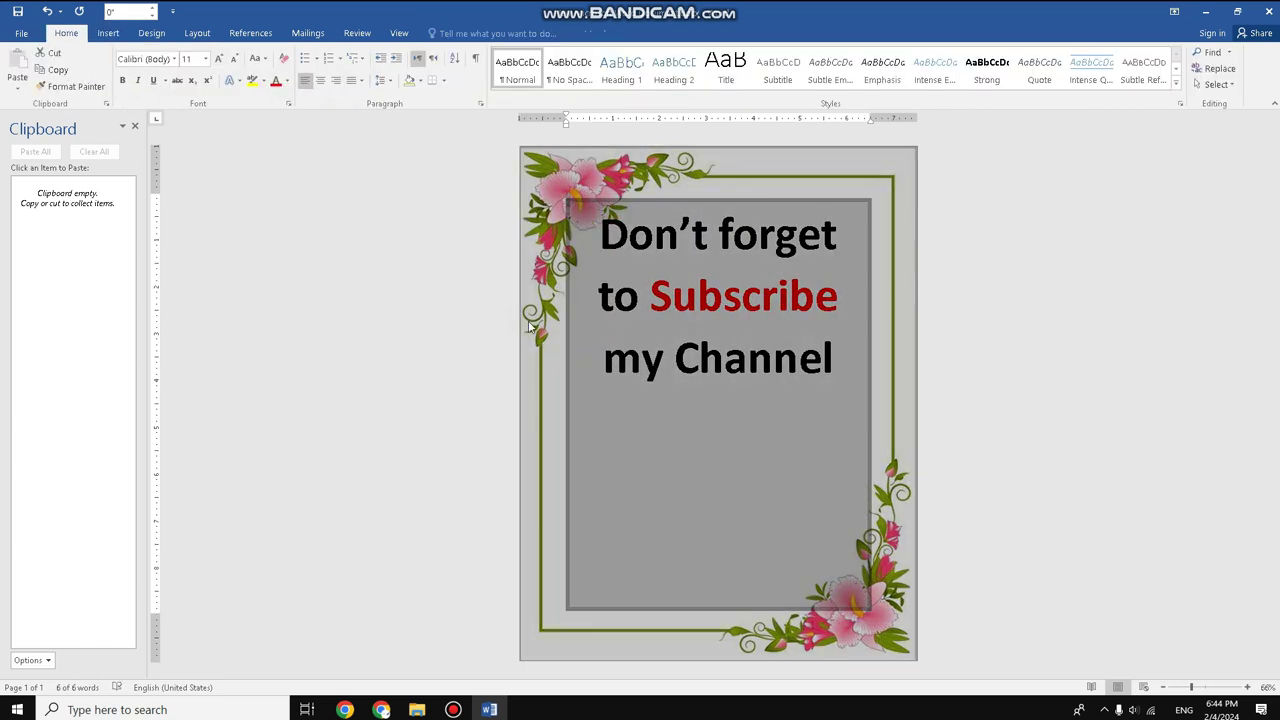
{"action": "left_click", "coordinate": [570, 338]}
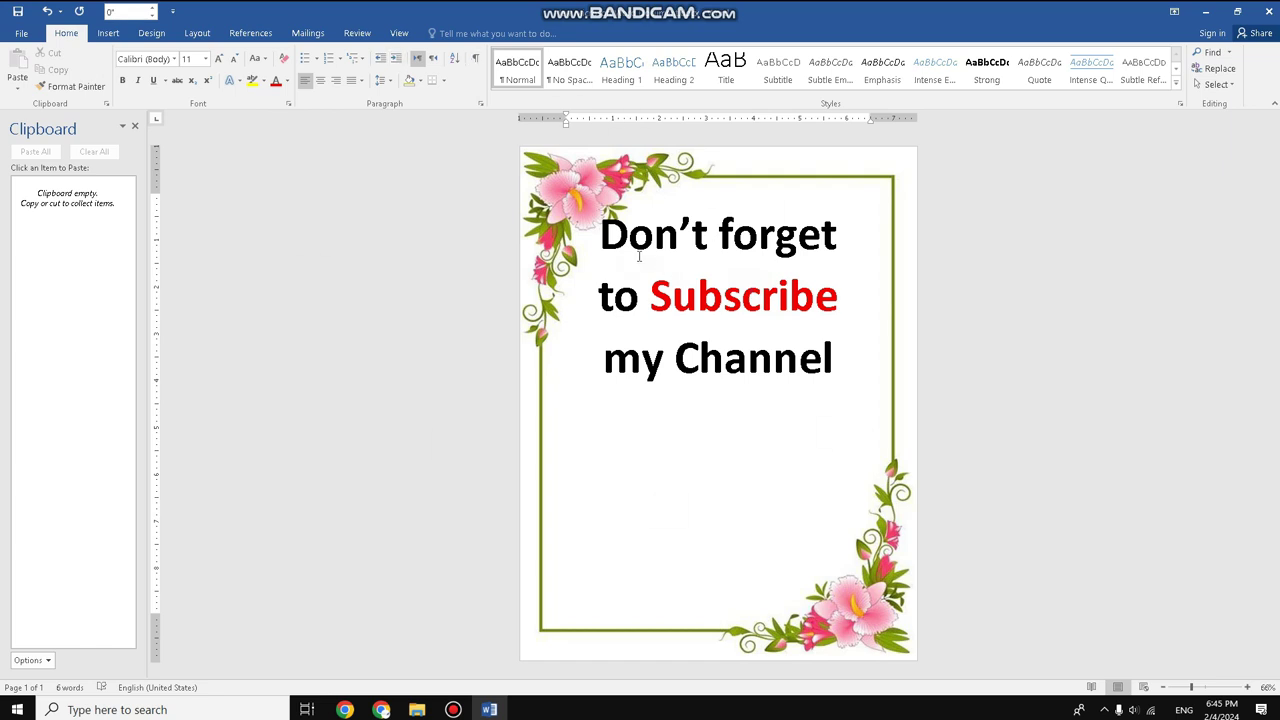
{"action": "left_click_drag", "start_coordinate": [610, 237], "coordinate": [855, 368]}
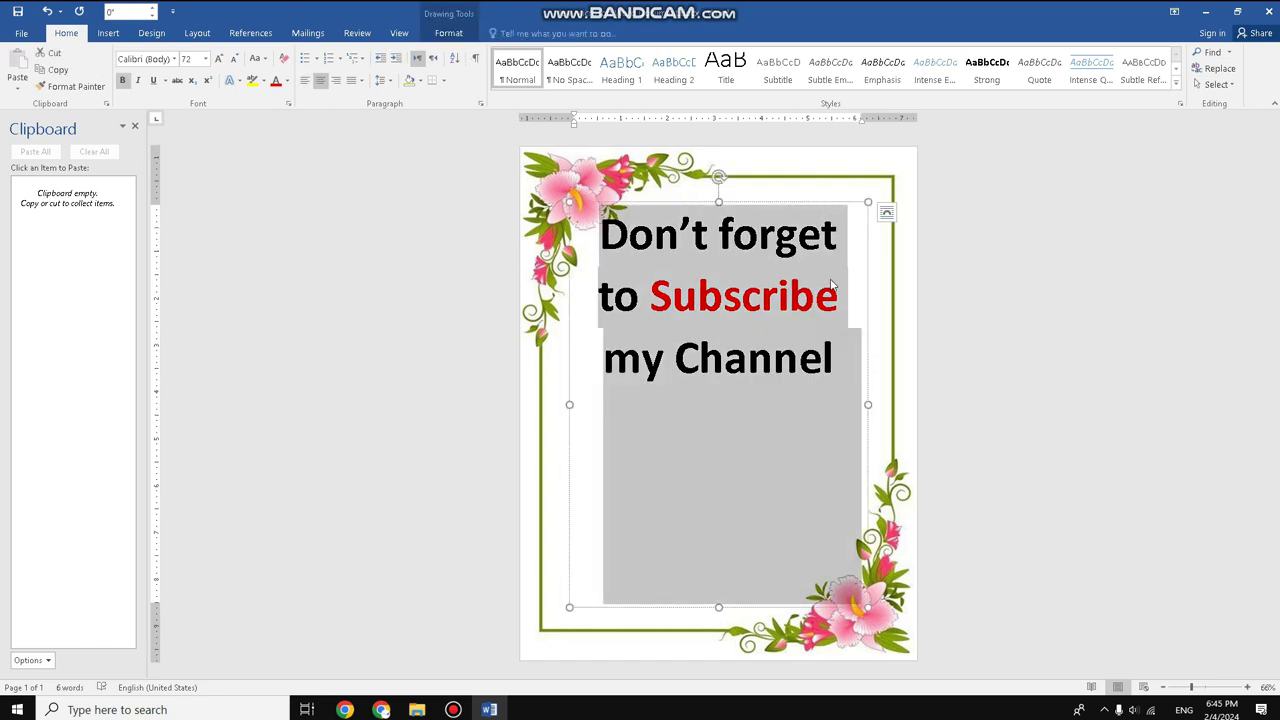
{"action": "left_click", "coordinate": [1051, 309]}
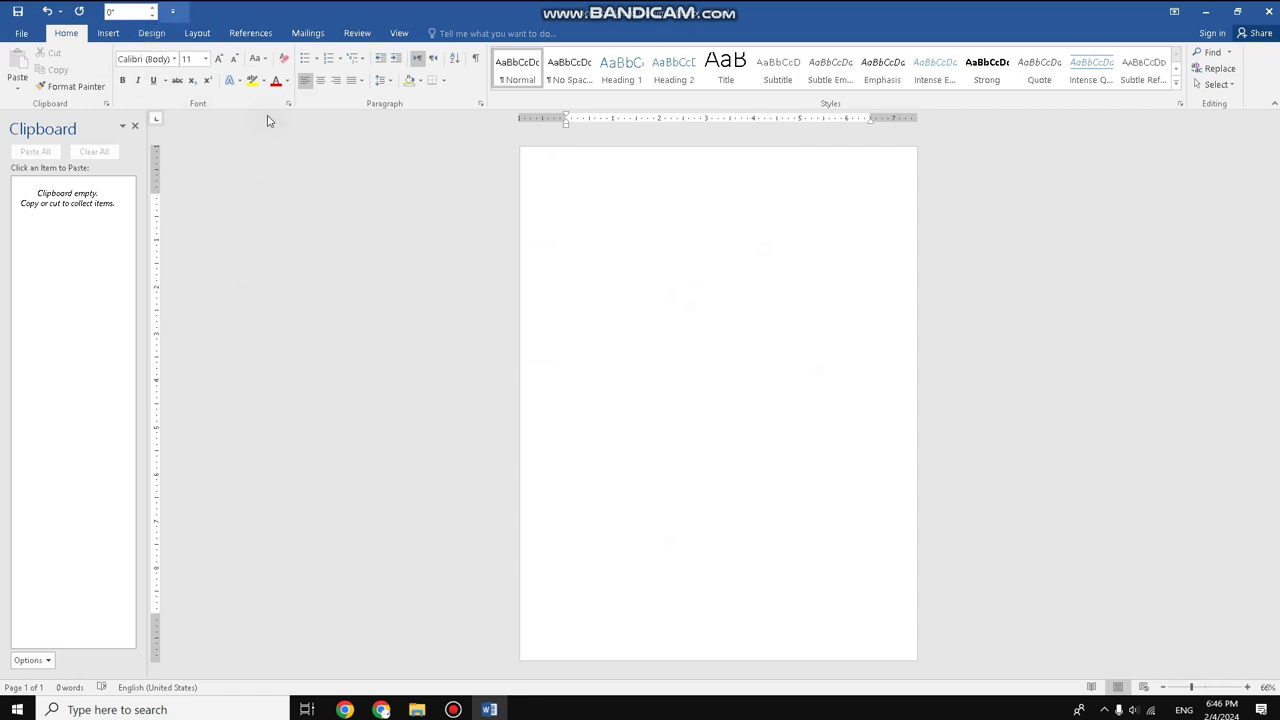
Switch the new blank document to the Design tab
{"action": "left_click", "coordinate": [152, 38]}
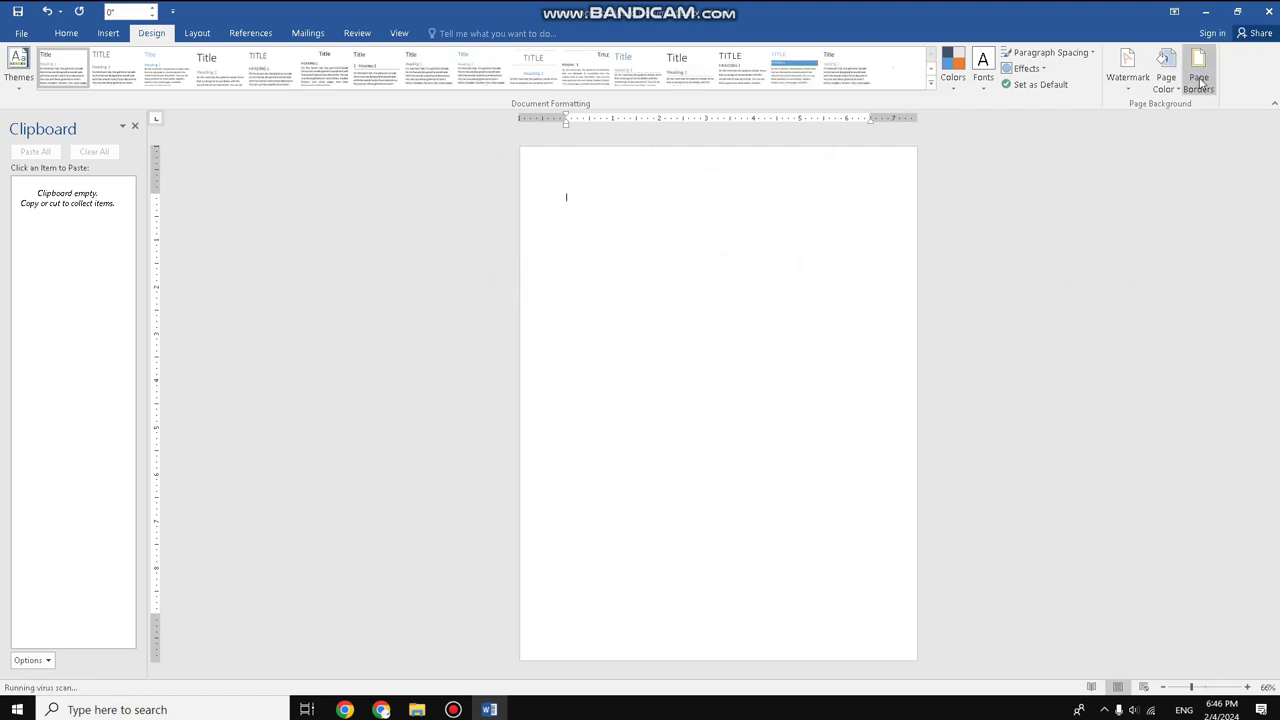
Apply a book-style art page border
{"action": "left_click", "coordinate": [1201, 83]}
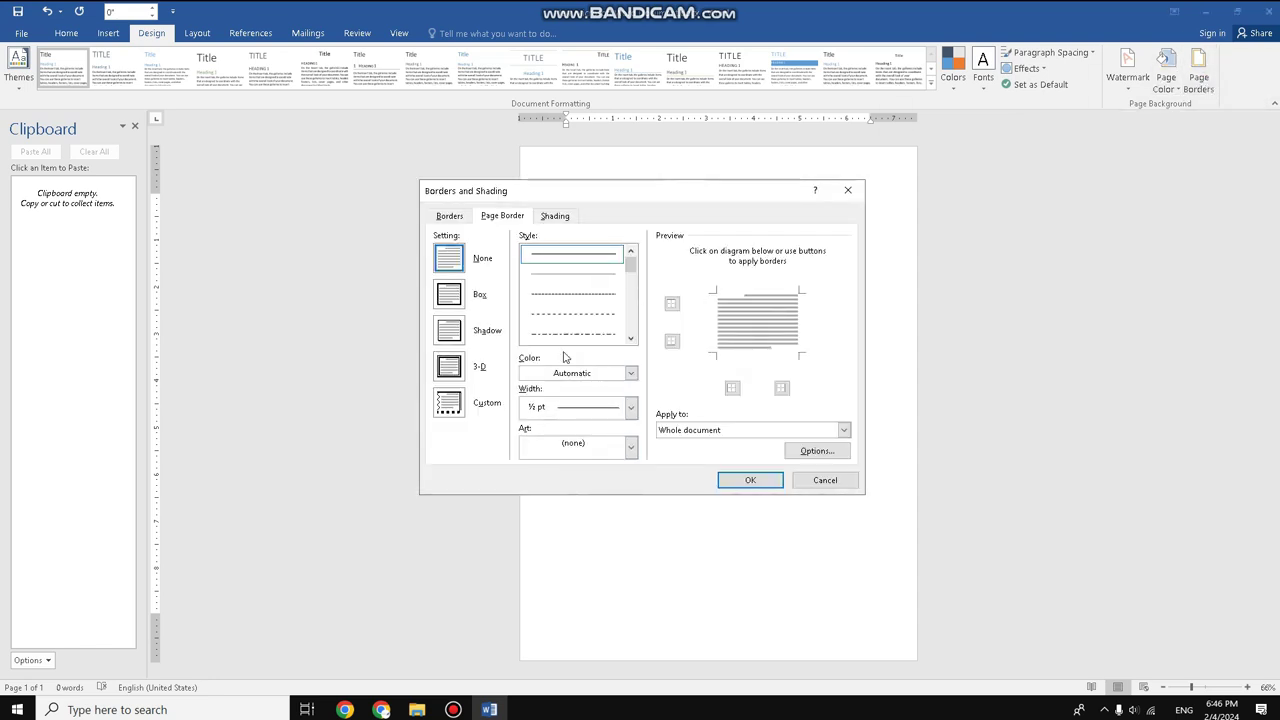
{"action": "left_click", "coordinate": [630, 450]}
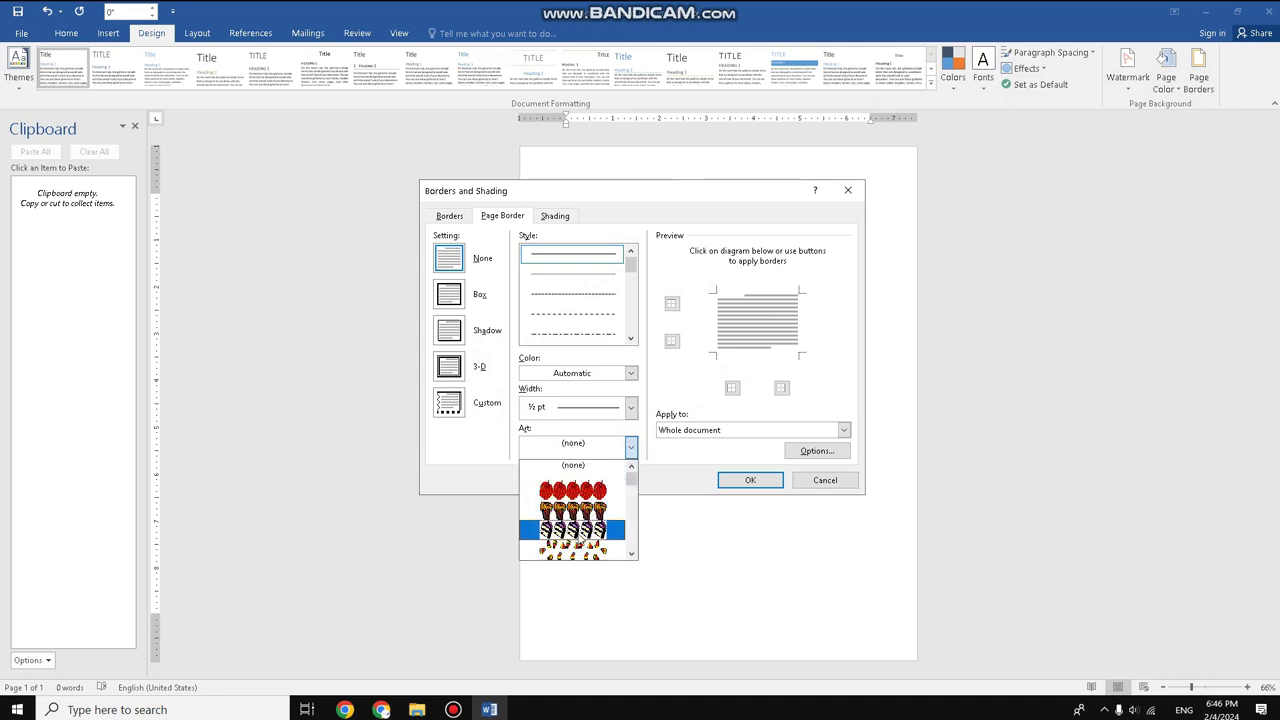
{"action": "left_click", "coordinate": [579, 532]}
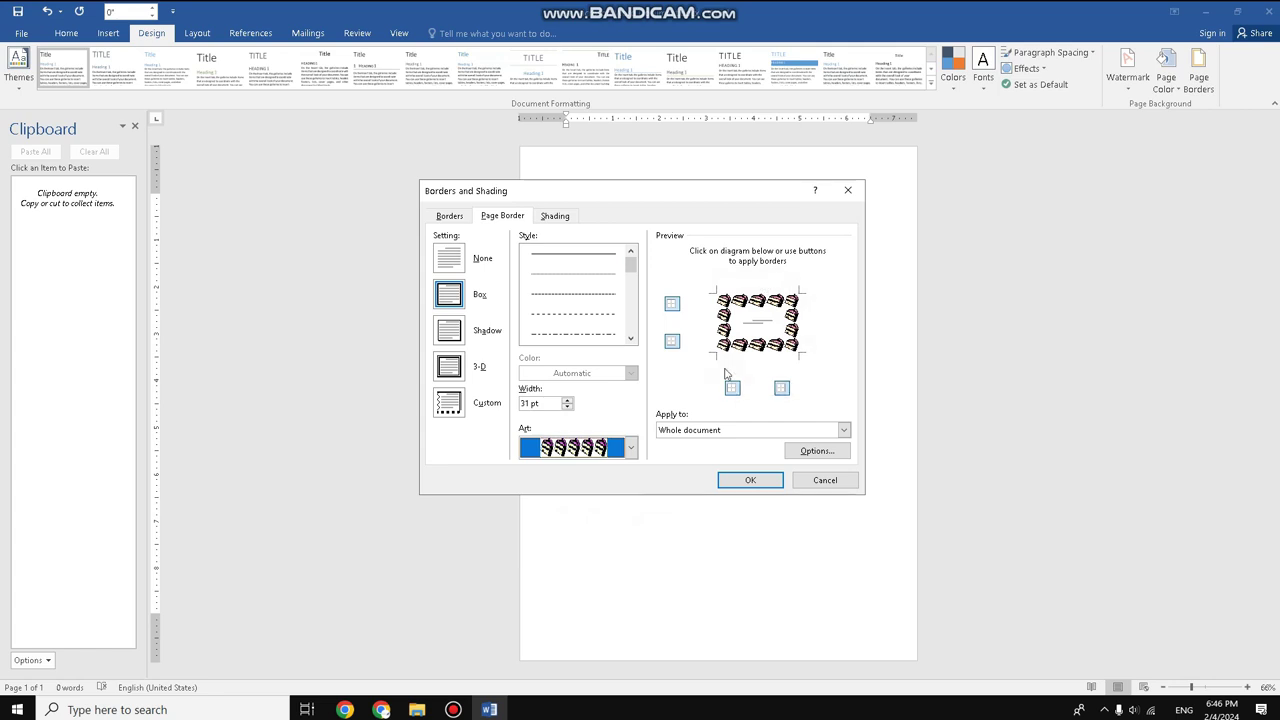
{"action": "left_click", "coordinate": [760, 481]}
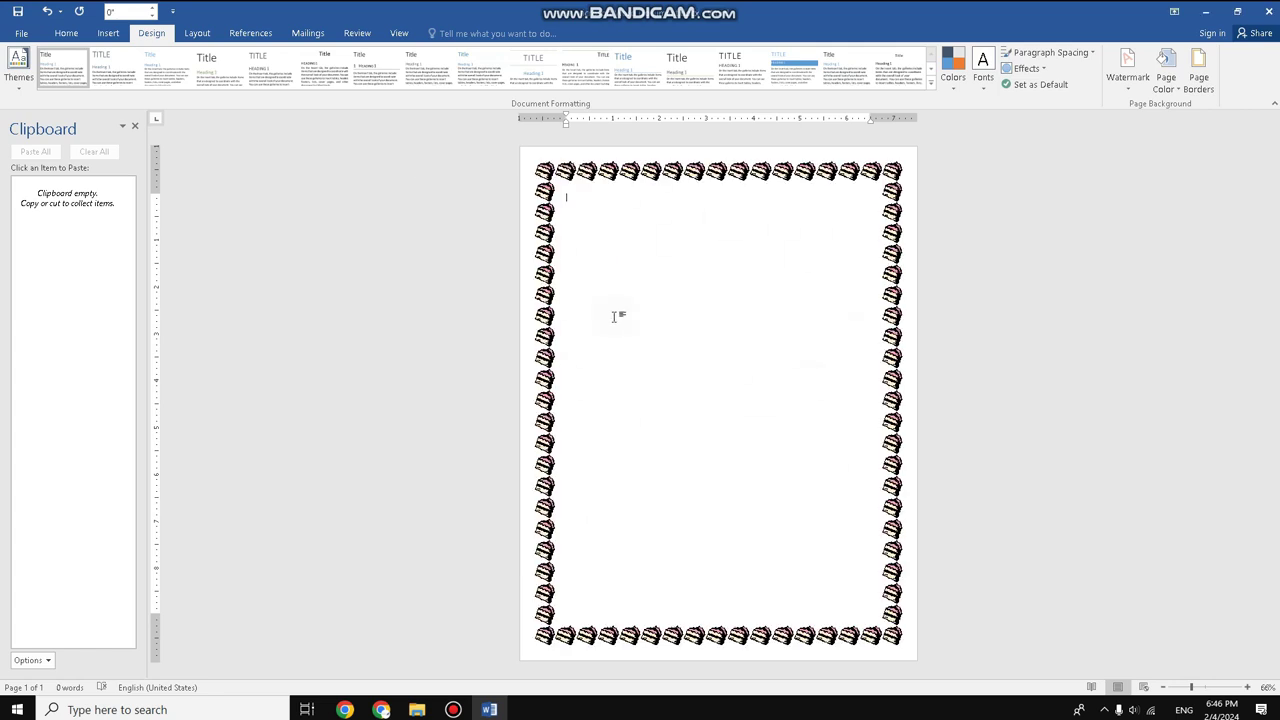
Replace it with the red apple art border
{"action": "left_click", "coordinate": [1198, 70]}
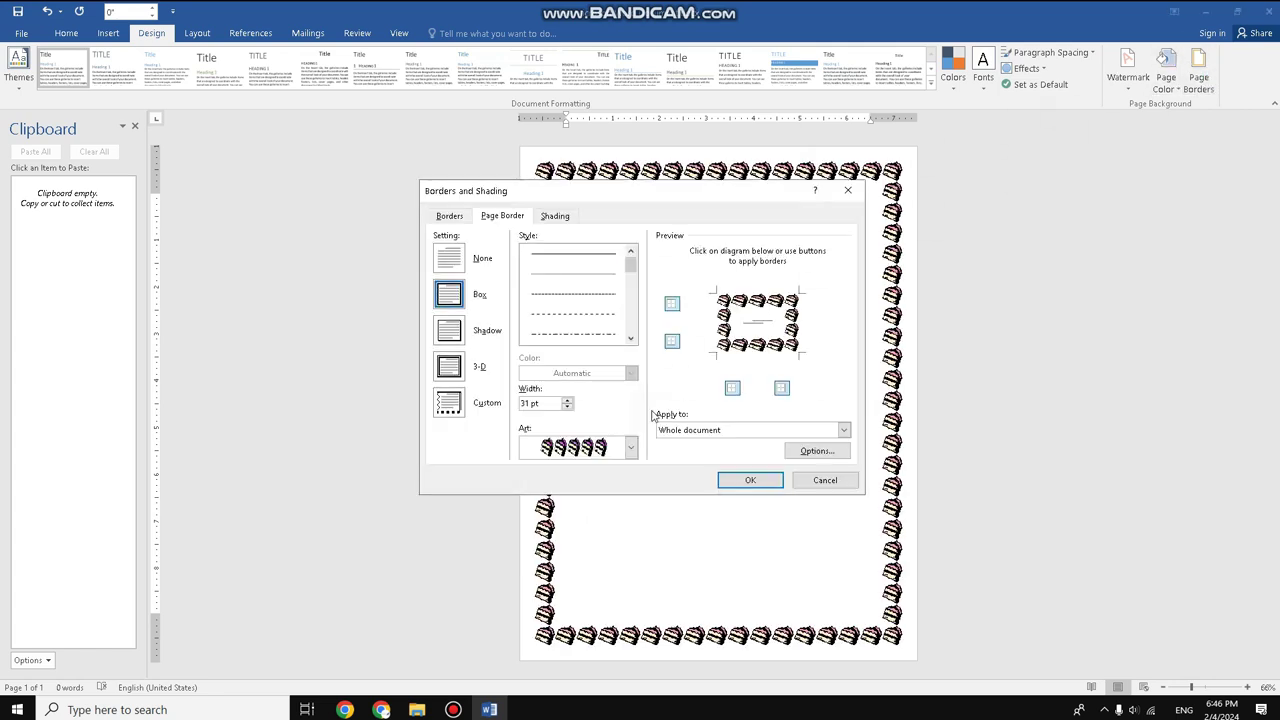
{"action": "left_click", "coordinate": [630, 447]}
{"action": "left_click", "coordinate": [588, 490]}
{"action": "left_click", "coordinate": [735, 482]}
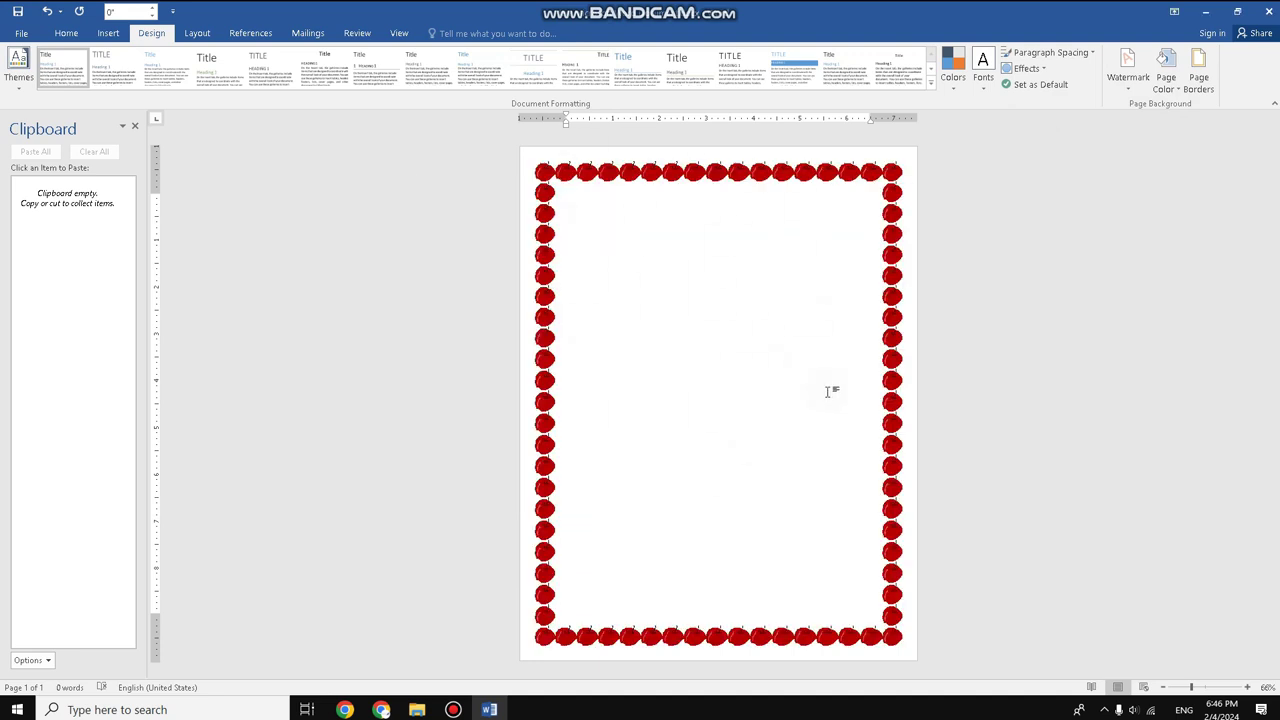
Replace it with the cupcake art border
{"action": "left_click", "coordinate": [1198, 70]}
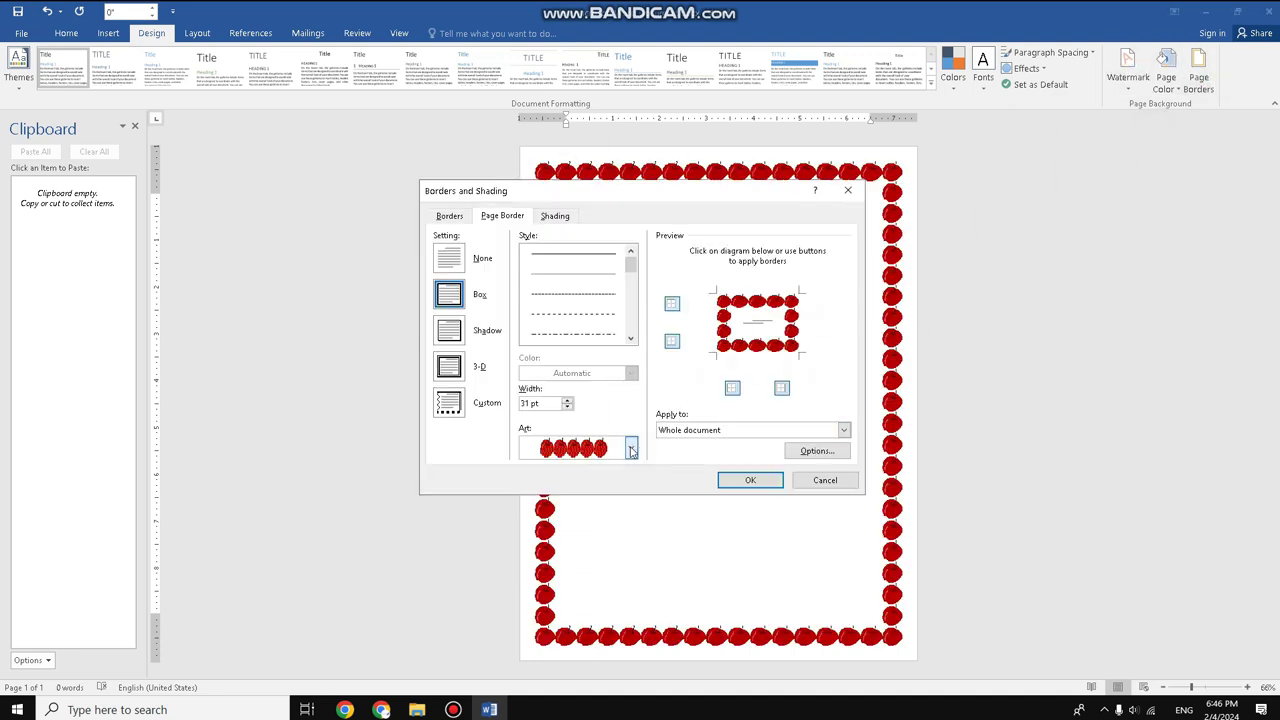
{"action": "left_click", "coordinate": [631, 449]}
{"action": "left_click", "coordinate": [600, 513]}
{"action": "left_click", "coordinate": [740, 478]}
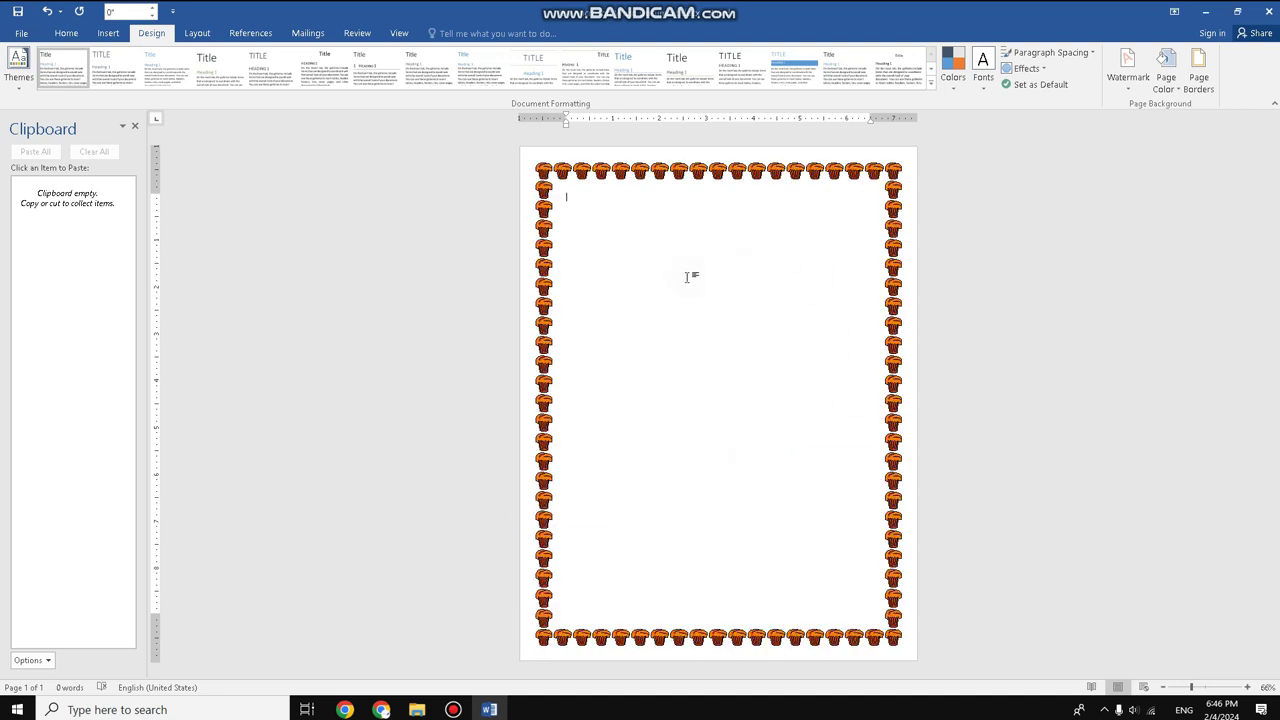
Settle on the green tree art page border
{"action": "left_click", "coordinate": [1198, 70]}
{"action": "left_click", "coordinate": [631, 449]}
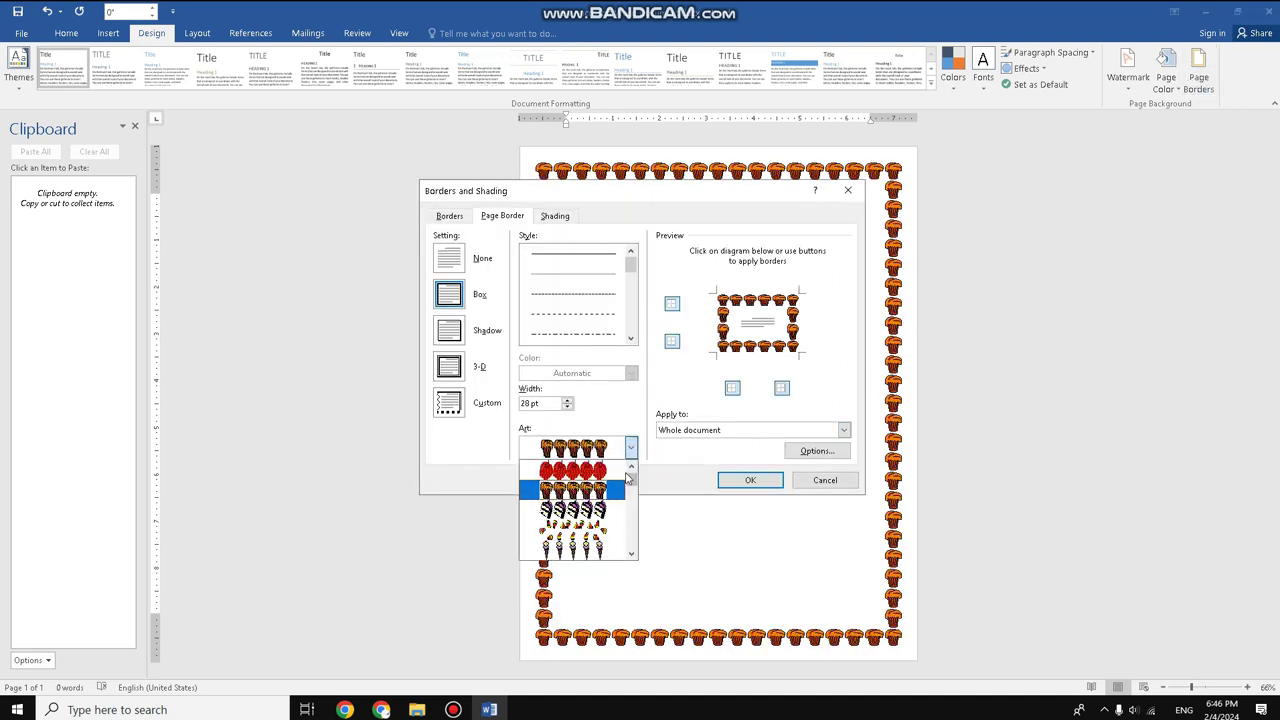
{"action": "scroll", "coordinate": [600, 513], "scroll_direction": "down", "scroll_amount": 2}
{"action": "left_click", "coordinate": [585, 512]}
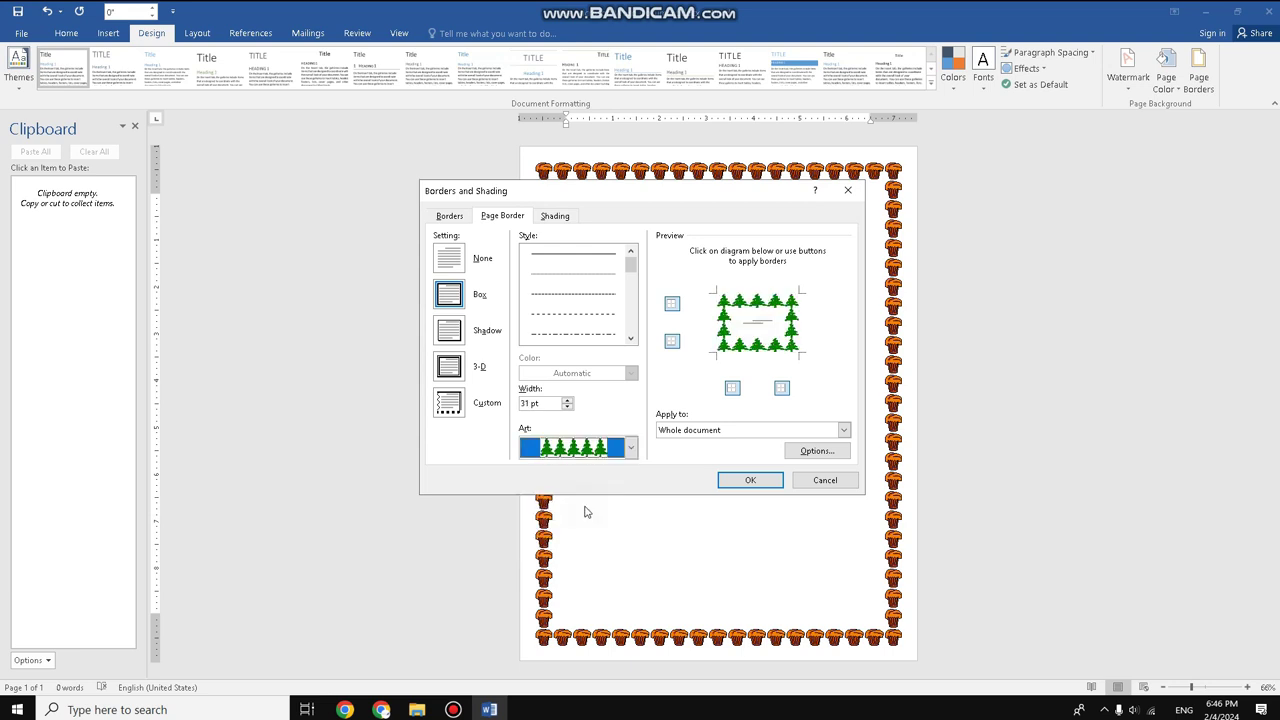
{"action": "left_click", "coordinate": [742, 481]}
{"action": "left_click", "coordinate": [657, 200]}
{"action": "type", "text": "You Can Write any thing you wa"}
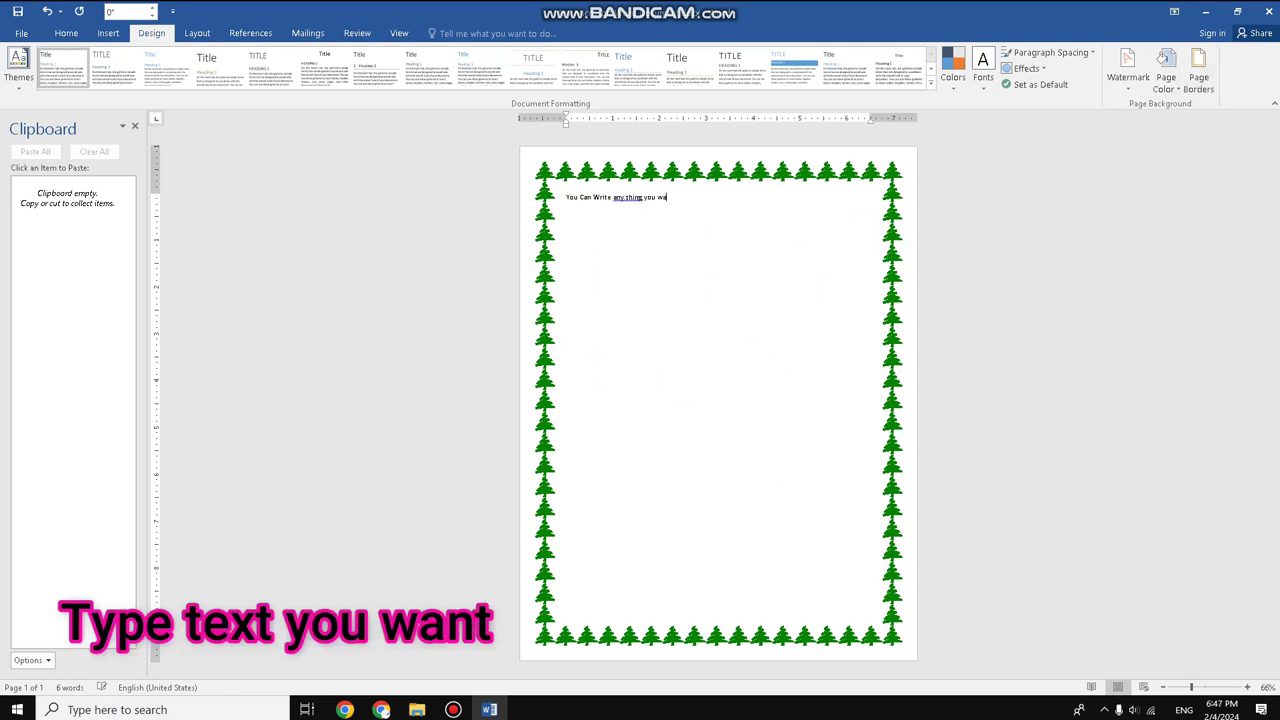
Finish typing the sentence and add a filler line of 'd' characters
{"action": "type", "text": "nt"}
{"action": "key", "text": "Return"}
{"action": "type", "text": "dddddddddddddddddddddd"}
Set the typed text to 72 pt font size
{"action": "left_click_drag", "start_coordinate": [566, 196], "coordinate": [676, 215]}
{"action": "left_click", "coordinate": [764, 168]}
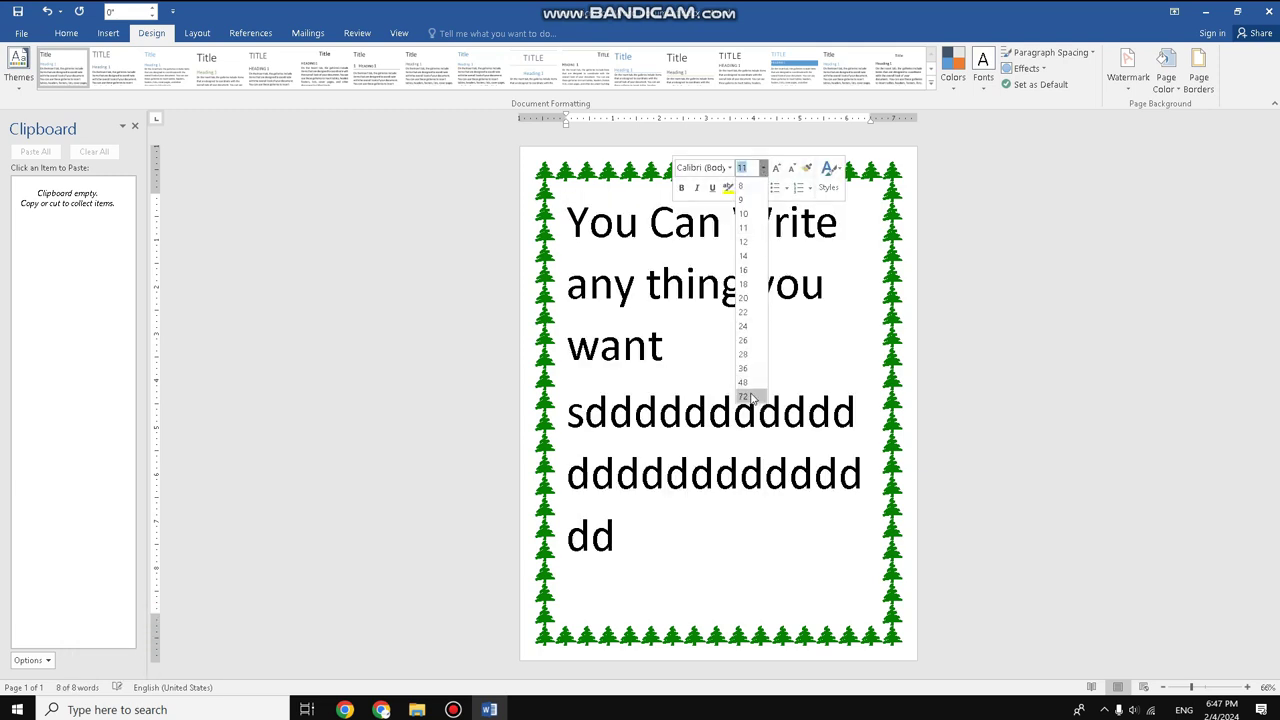
{"action": "left_click", "coordinate": [750, 382]}
{"action": "left_click", "coordinate": [746, 285]}
Make all the text on the page bold
{"action": "key", "text": "ctrl+a"}
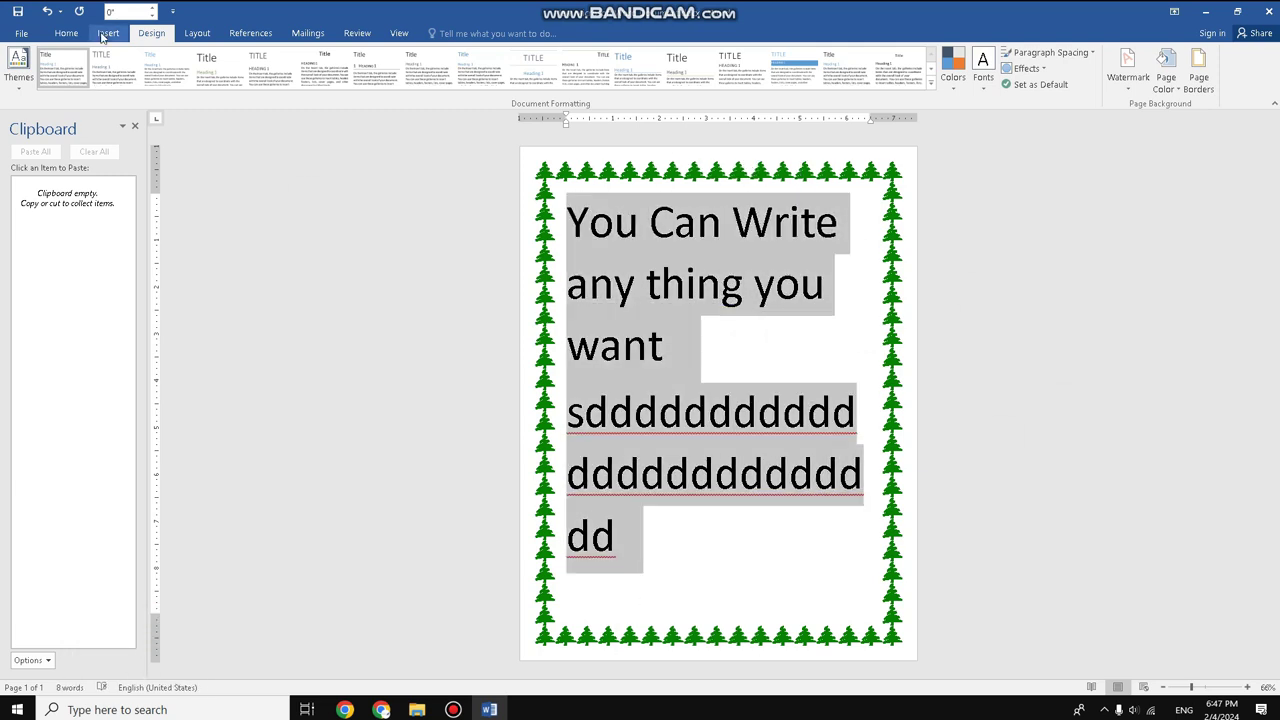
{"action": "left_click", "coordinate": [66, 33]}
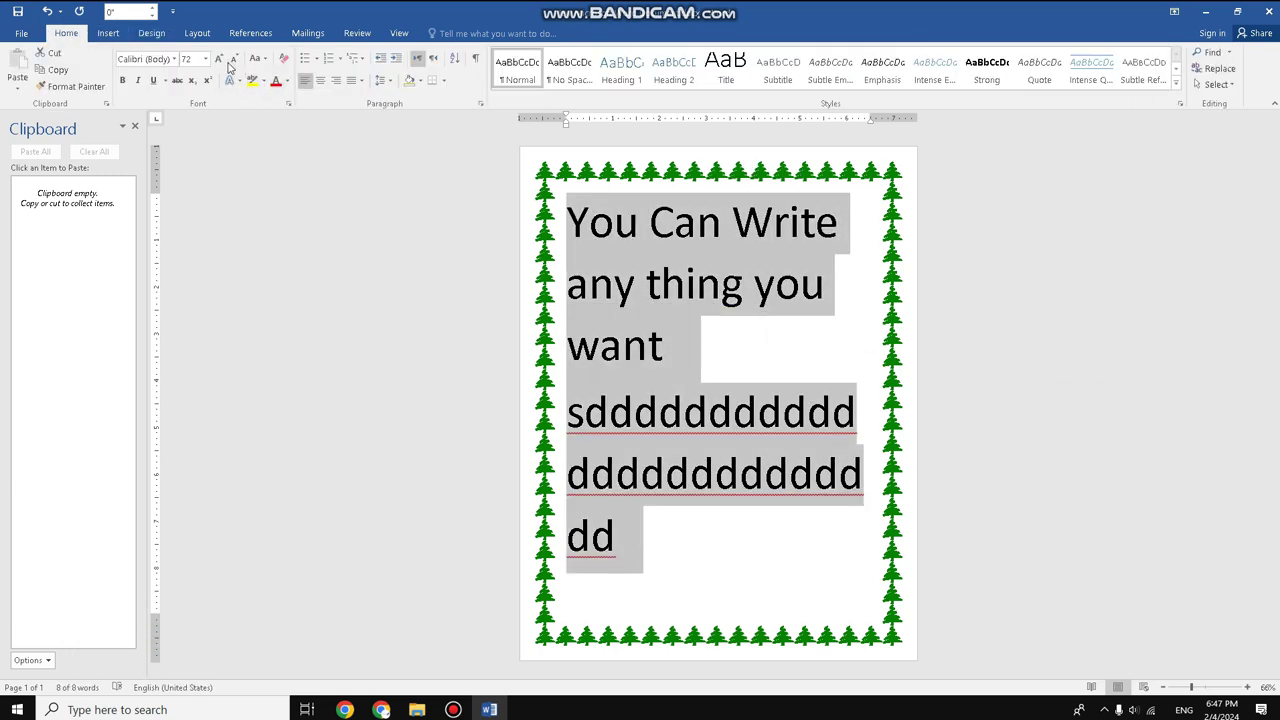
{"action": "left_click", "coordinate": [122, 80]}
{"action": "left_click", "coordinate": [794, 359]}
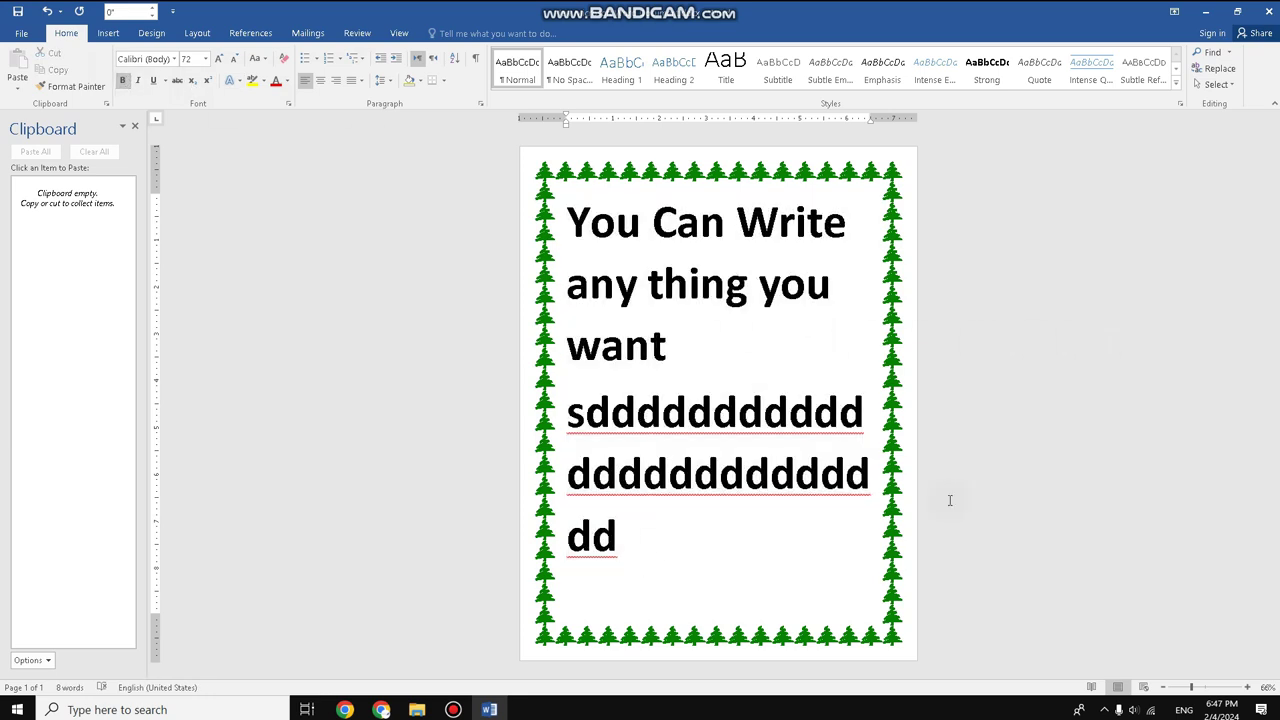